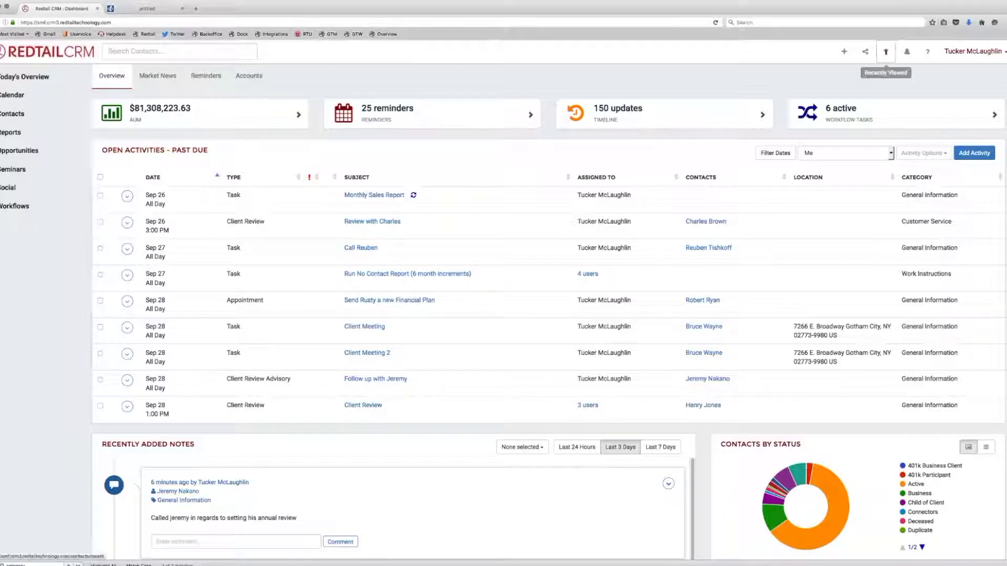
# Open the forensic scientist's record from the recently viewed contacts and review the contact details
pyautogui.click(886, 51)
pyautogui.click(241, 190)
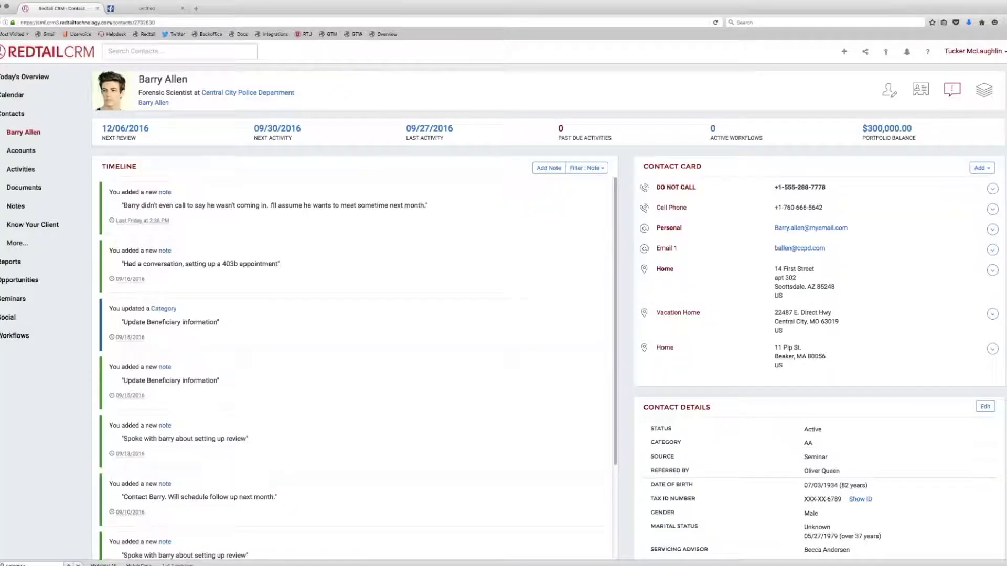
pyautogui.scroll(-3, 764, 487)
pyautogui.scroll(-3, 764, 486)
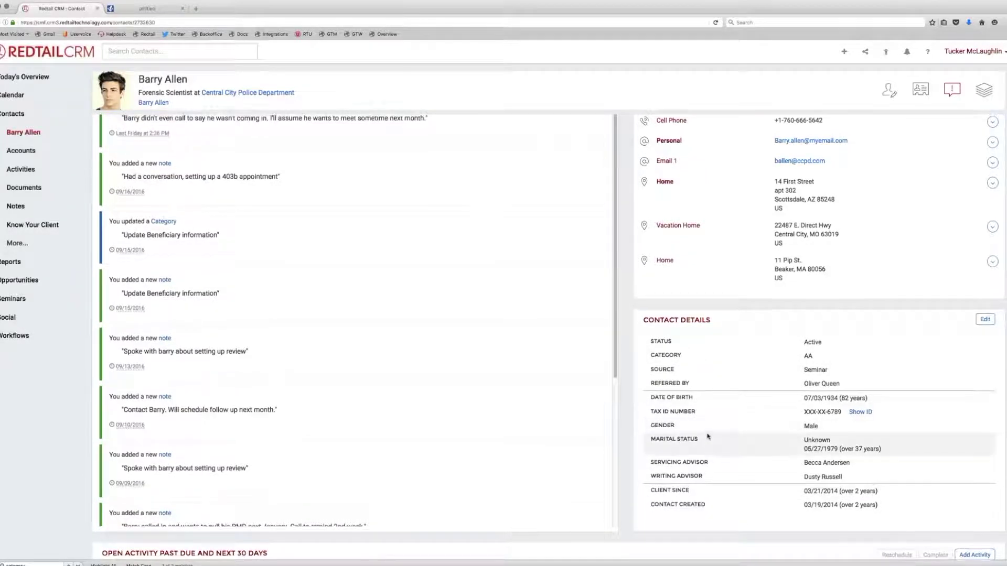
pyautogui.scroll(1, 708, 436)
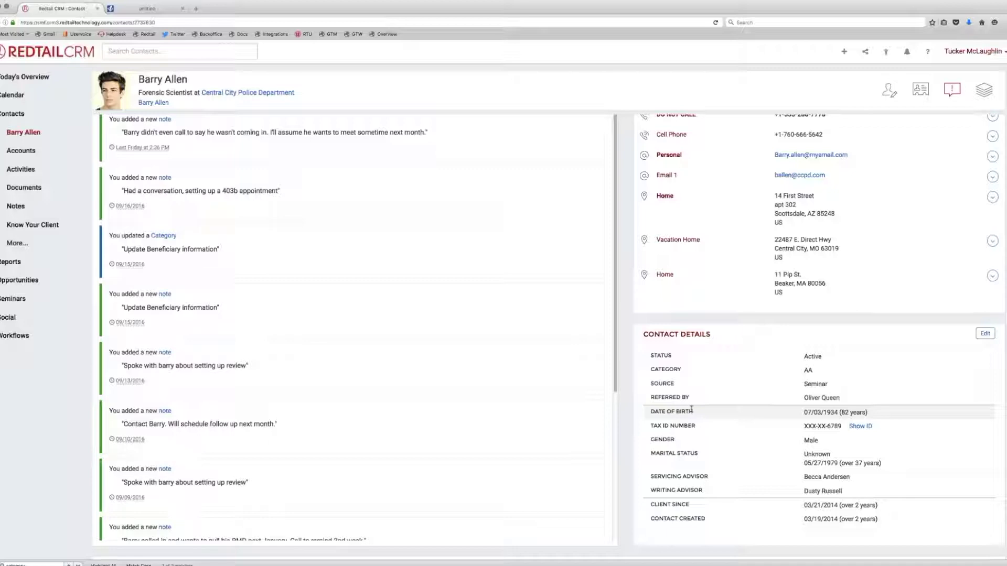
# Go to the database list management and display the list of contact statuses
pyautogui.click(973, 51)
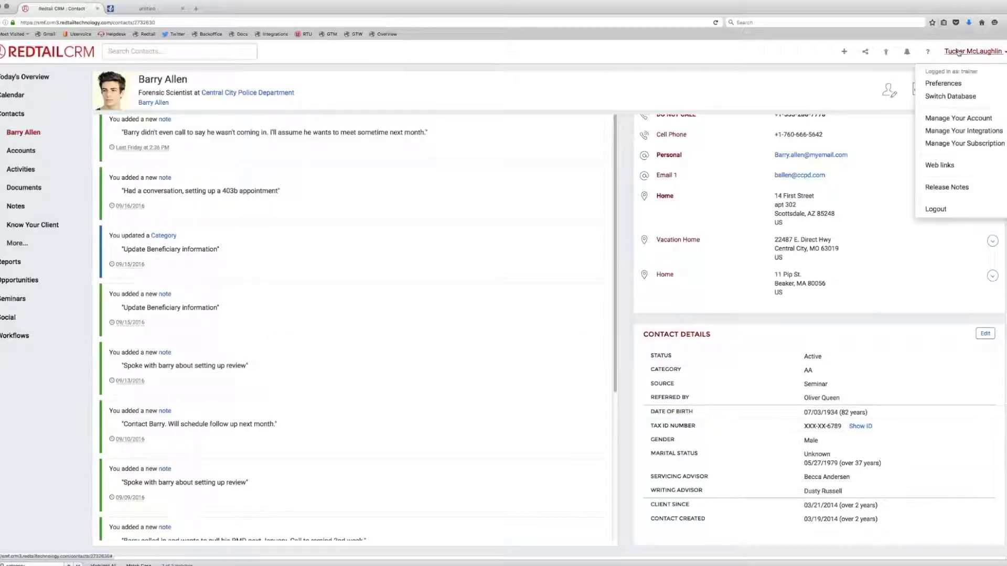
pyautogui.click(978, 130)
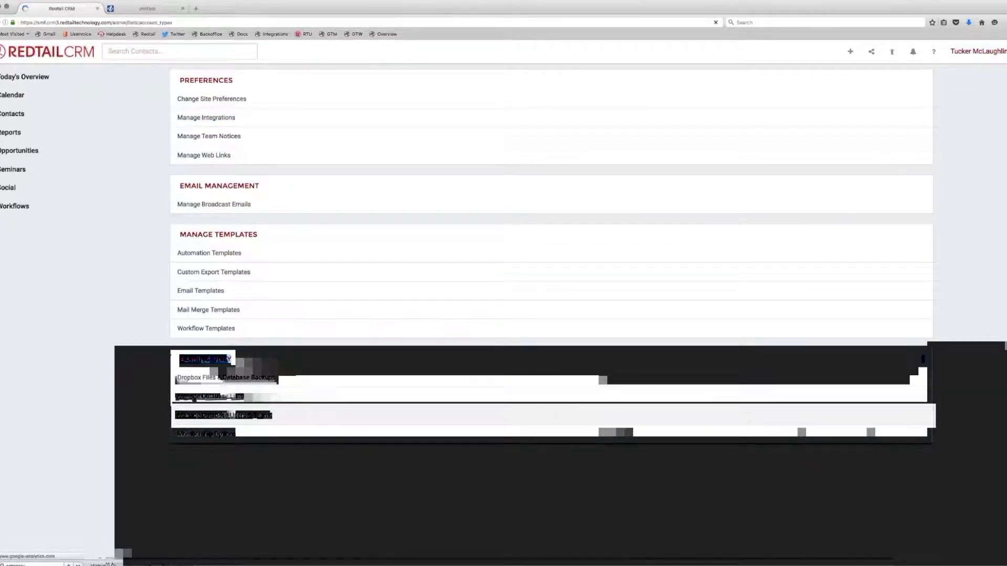
pyautogui.click(226, 396)
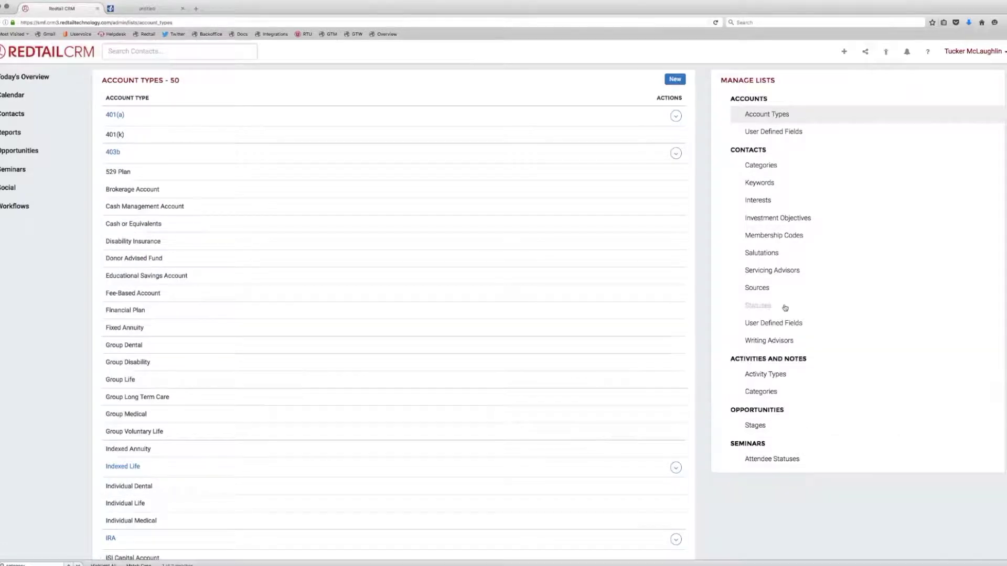
pyautogui.click(778, 308)
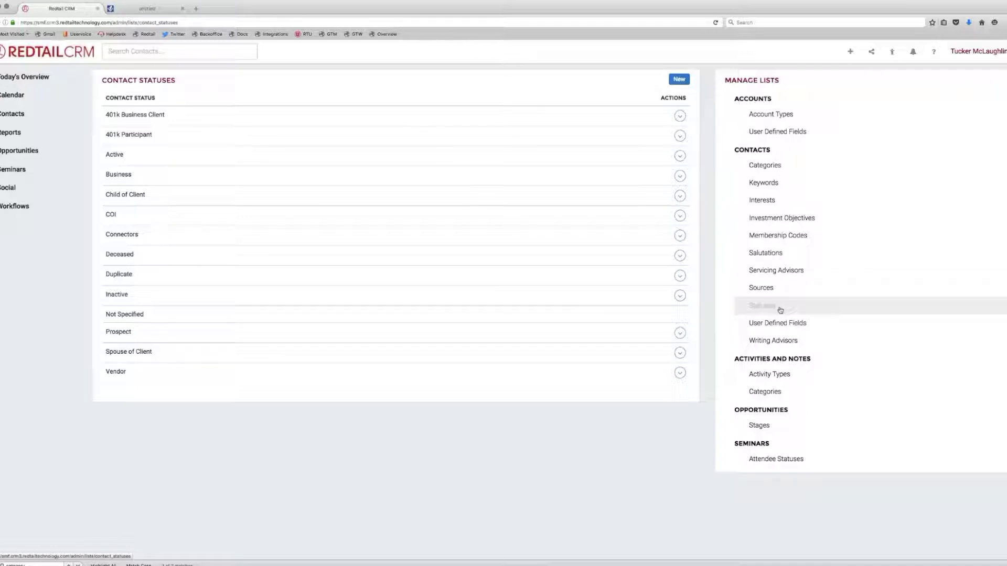
# Display the contact categories list, check the Gliffy diagram of the Active status hierarchy, and return to Redtail CRM
pyautogui.click(767, 165)
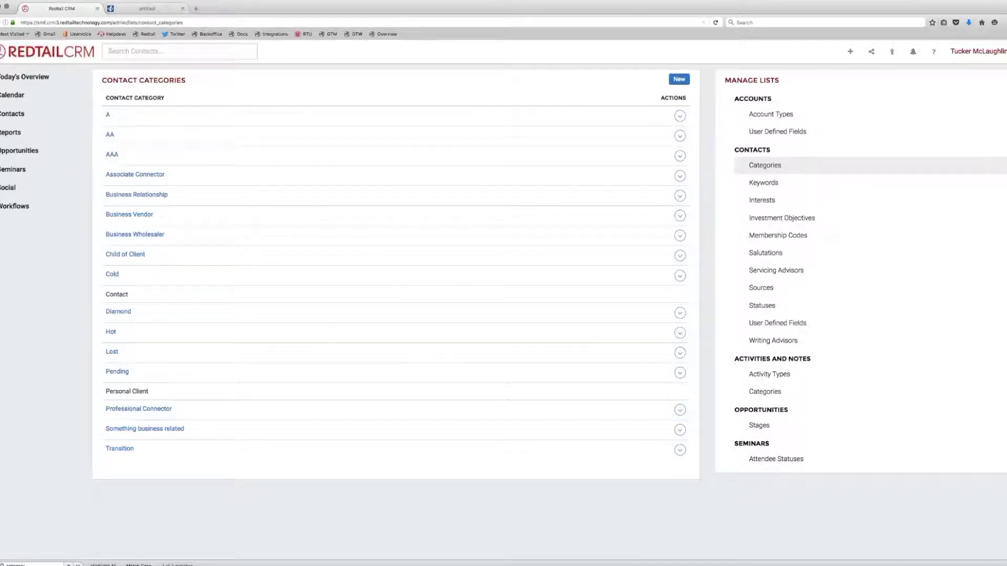
pyautogui.click(147, 9)
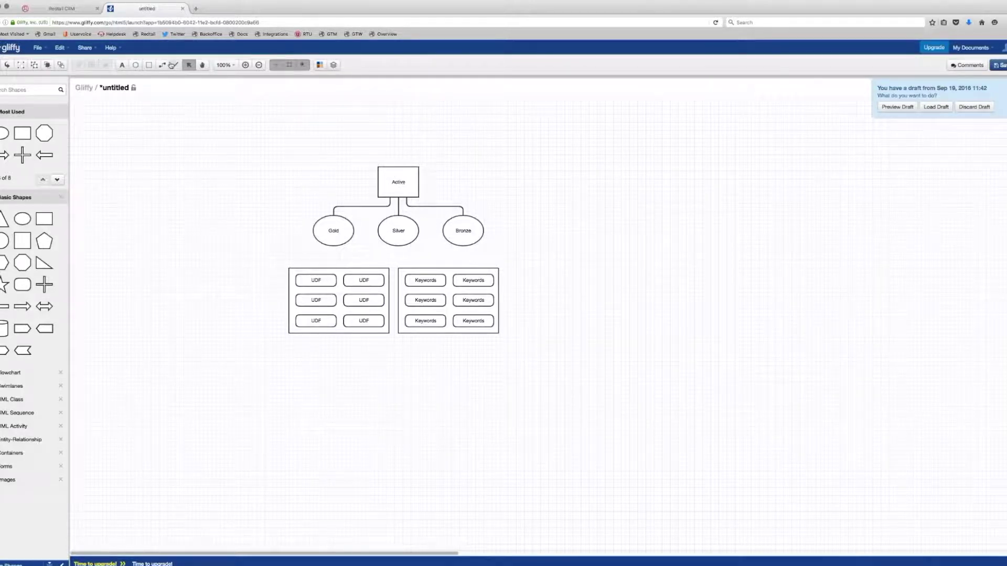
pyautogui.click(74, 10)
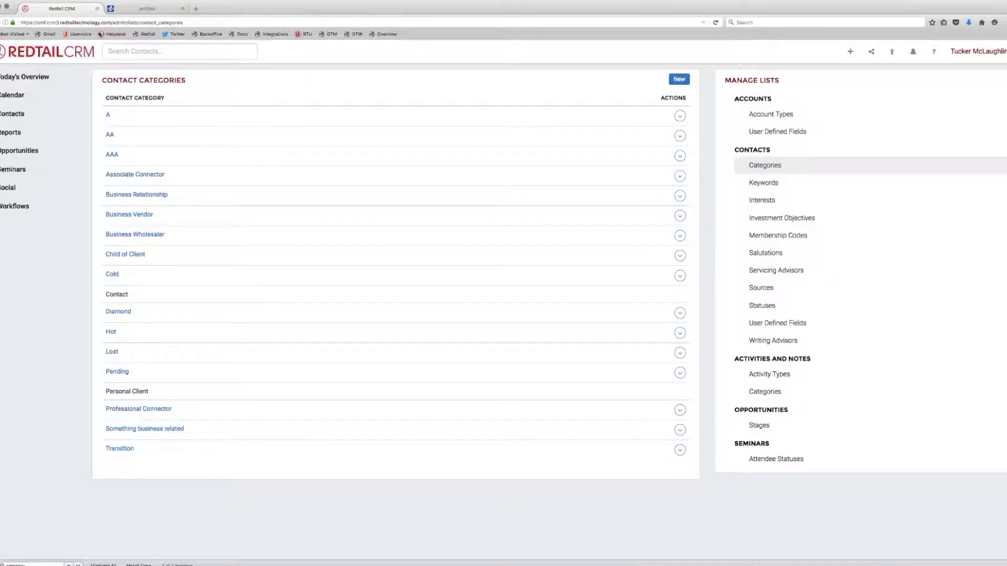
# Display the contact keywords list and look through its entries
pyautogui.click(764, 188)
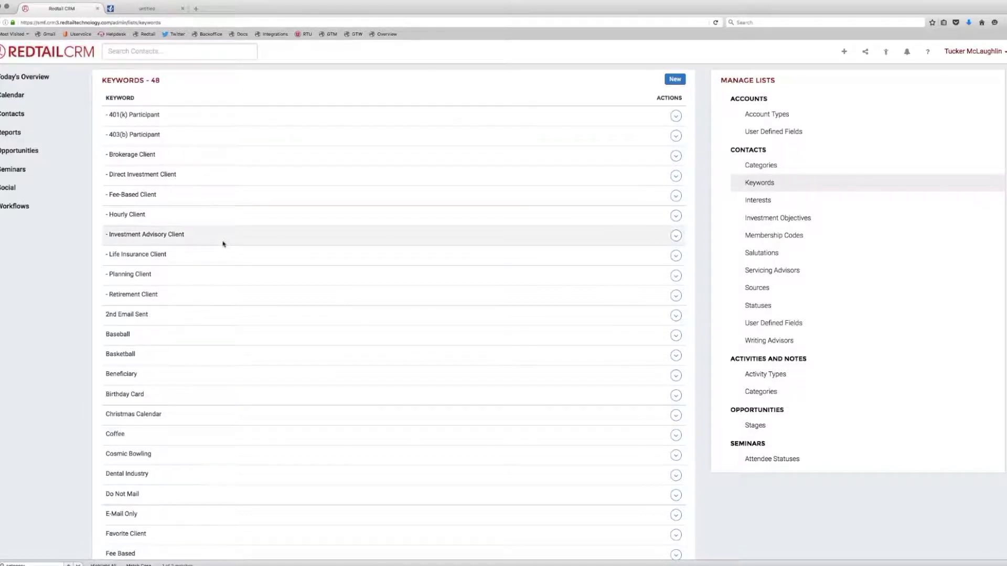
pyautogui.scroll(-5, 241, 260)
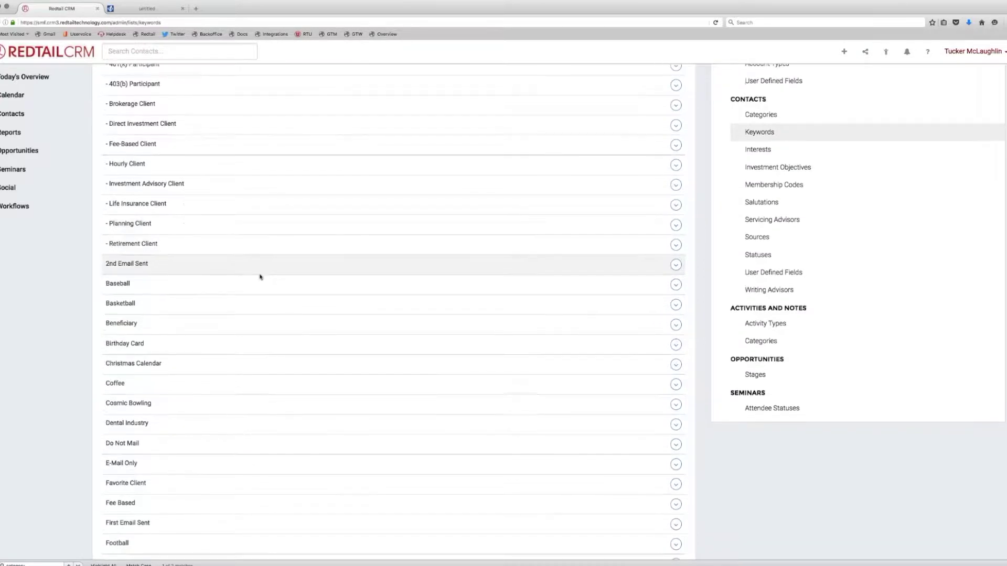
pyautogui.scroll(-1, 254, 264)
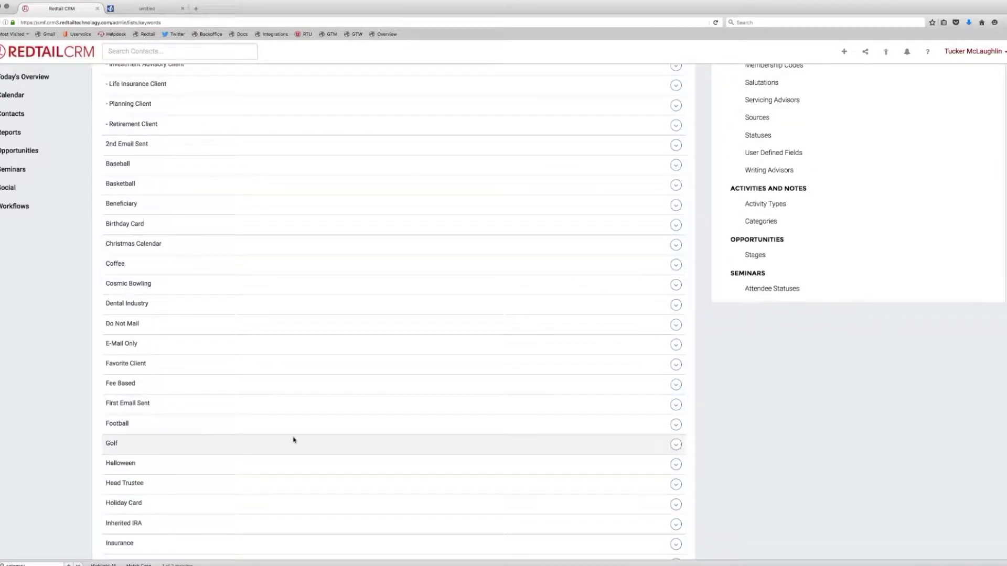
pyautogui.scroll(-2, 297, 440)
pyautogui.scroll(3, 297, 439)
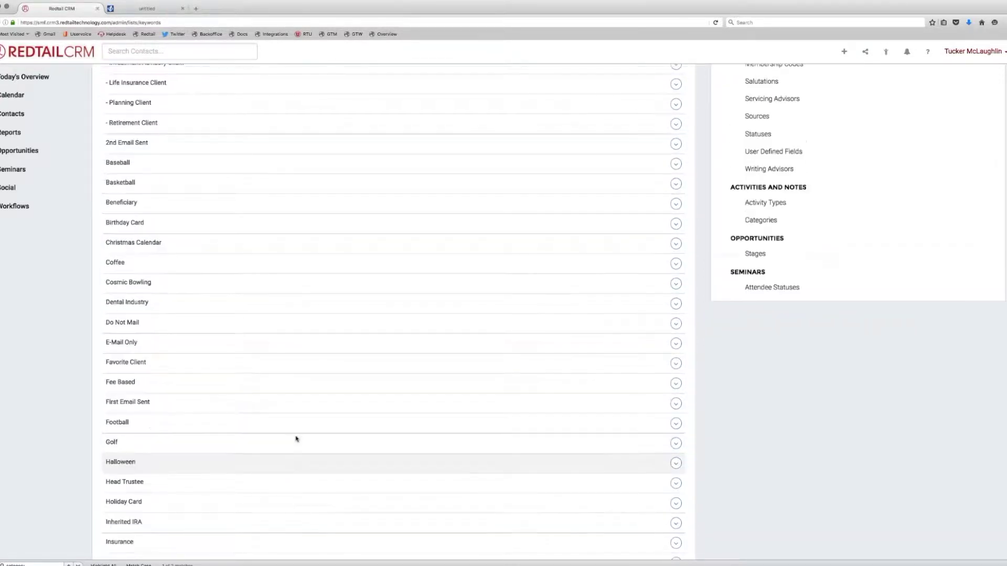
pyautogui.scroll(6, 297, 439)
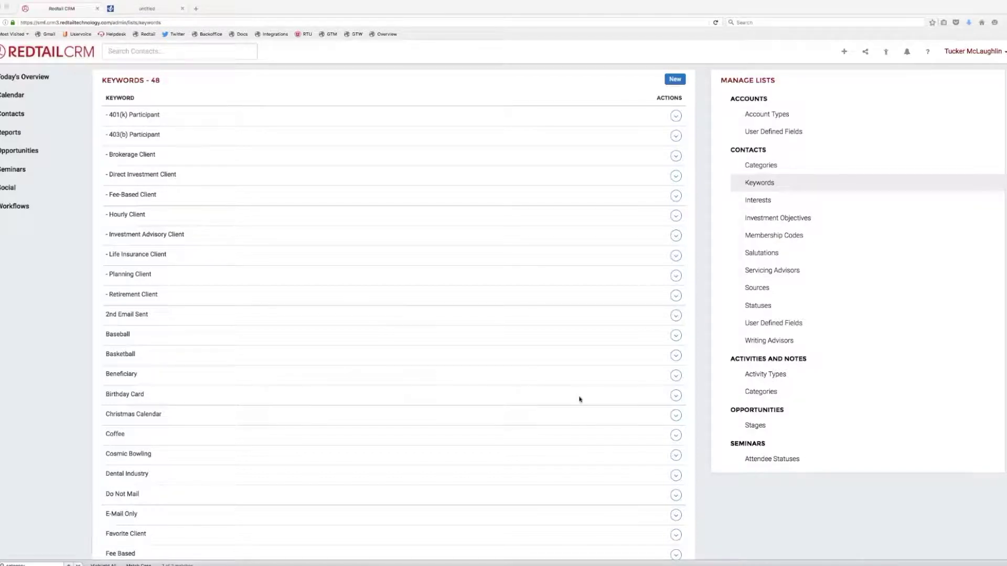
# Display the contact sources list, followed by the list of contact user defined fields
pyautogui.click(757, 289)
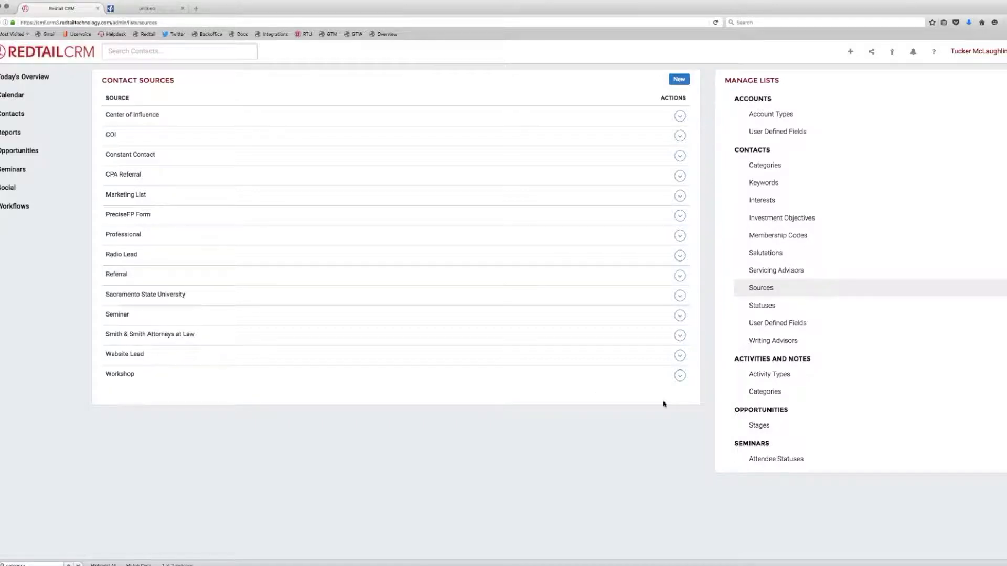
pyautogui.click(796, 327)
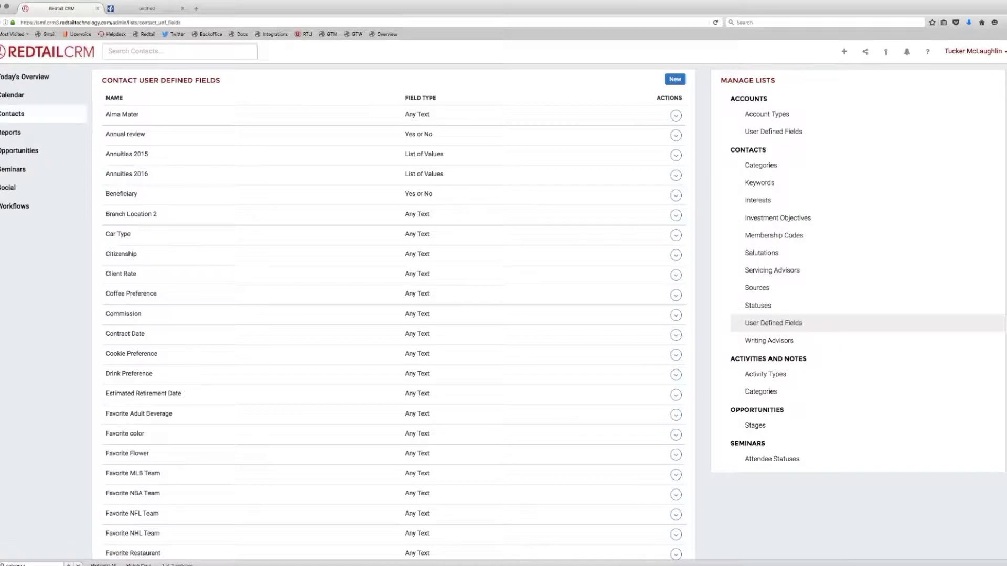
# Run the Contact User Defined Fields report filtered by Coffee Preference and review the field values
pyautogui.click(45, 138)
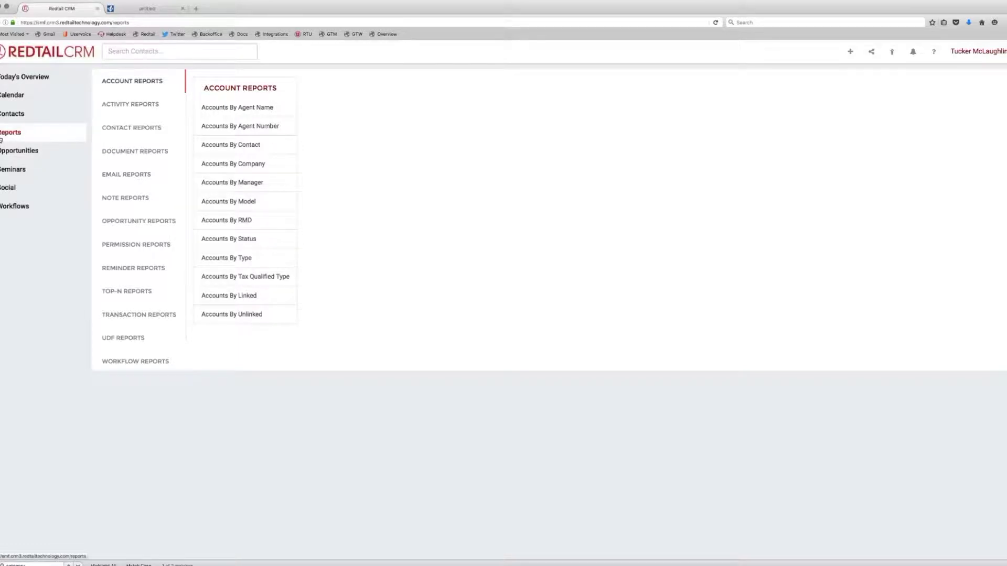
pyautogui.click(157, 348)
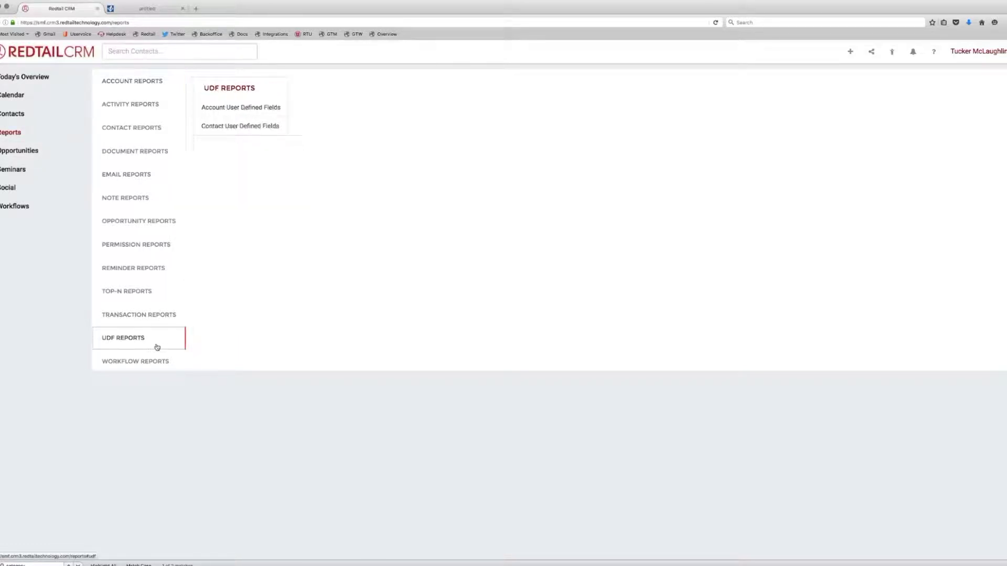
pyautogui.click(231, 127)
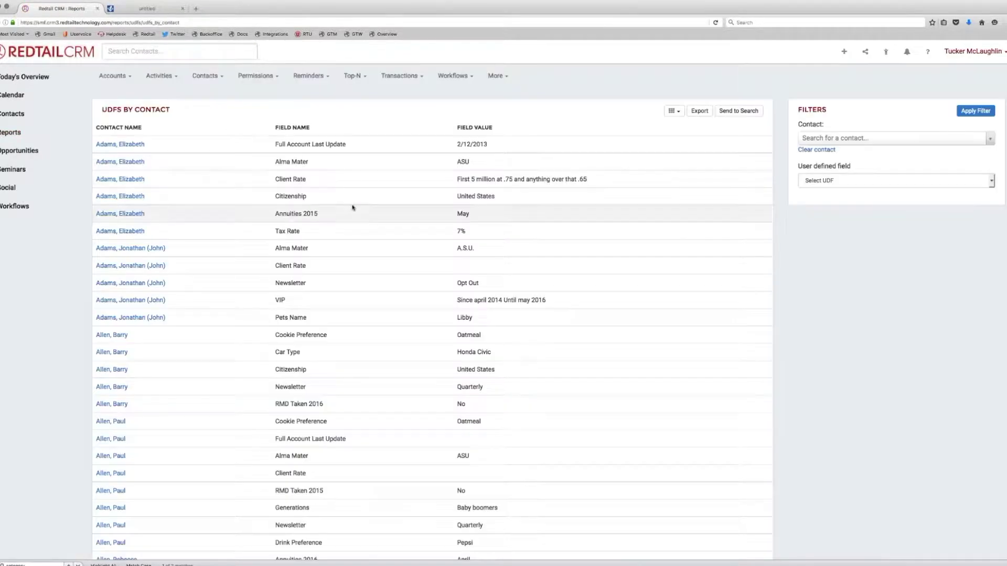
pyautogui.click(899, 187)
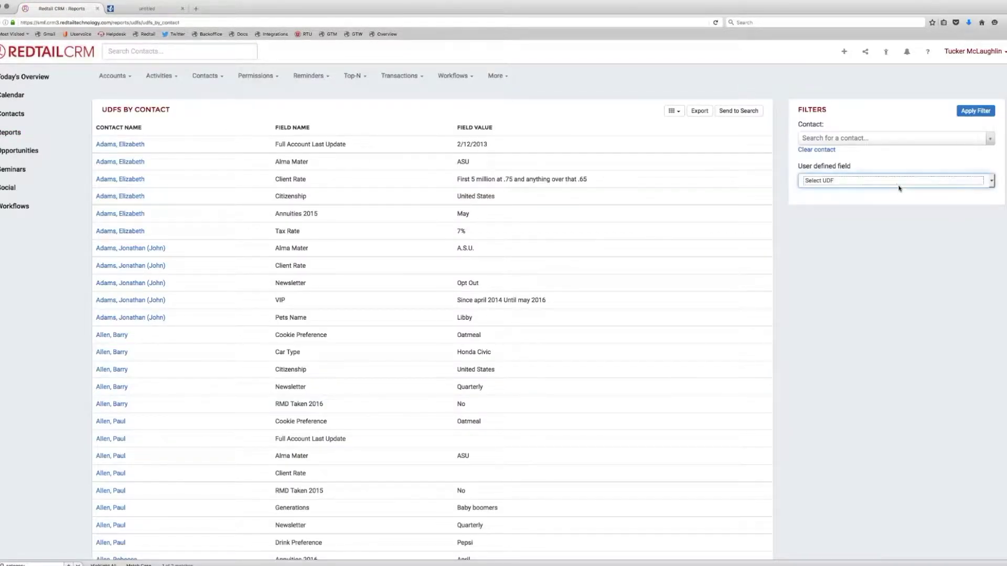
pyautogui.click(897, 240)
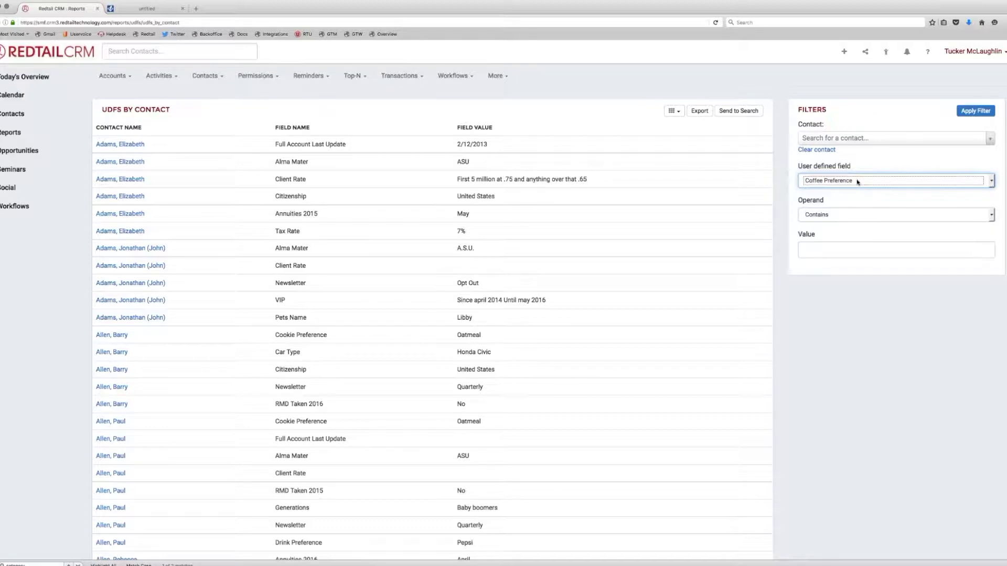
pyautogui.click(965, 117)
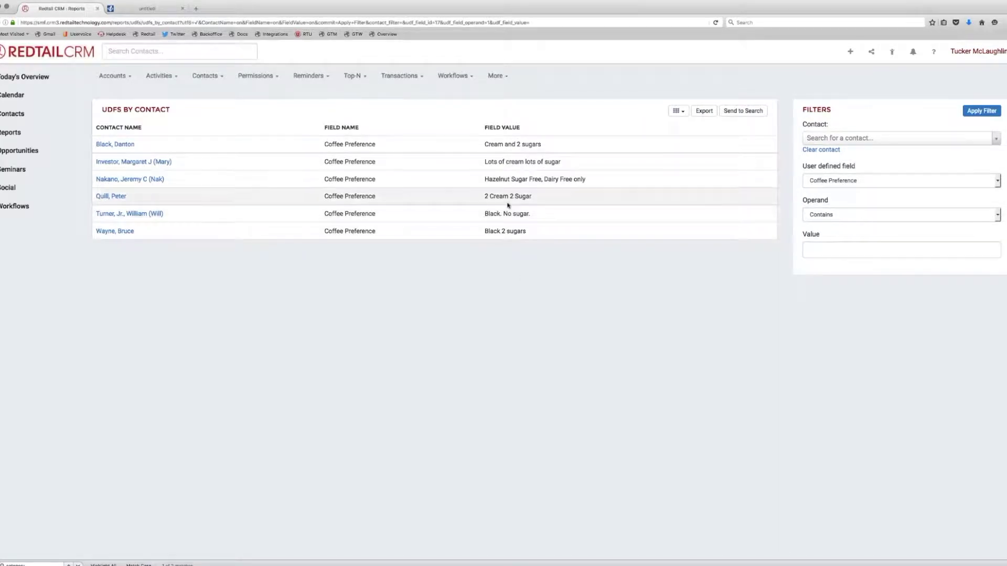
pyautogui.moveTo(508, 203); pyautogui.dragTo(520, 223)
pyautogui.click(531, 232)
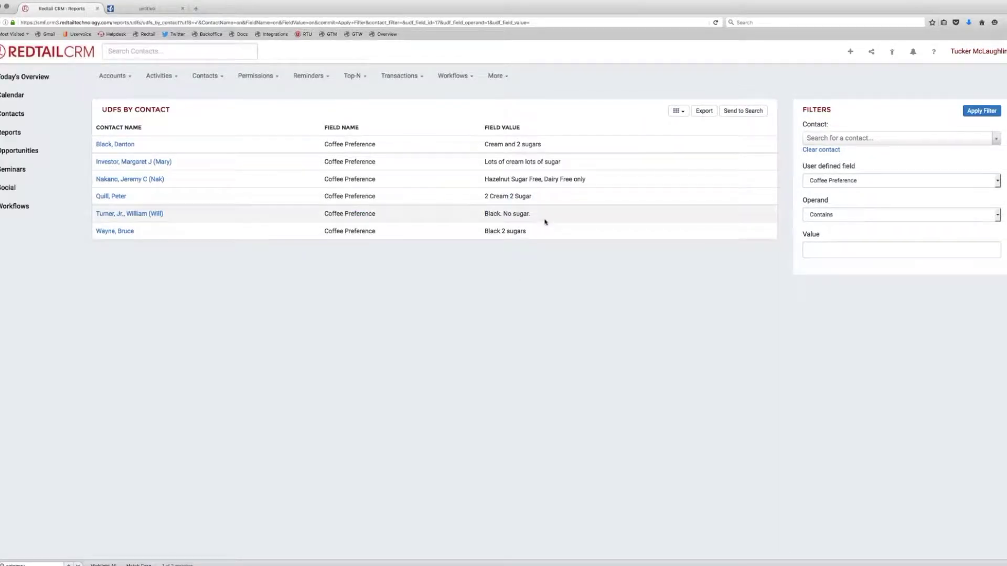
# Open the record of the contact whose coffee preference is "Black 2 sugars" and display that contact's user defined fields
pyautogui.click(892, 52)
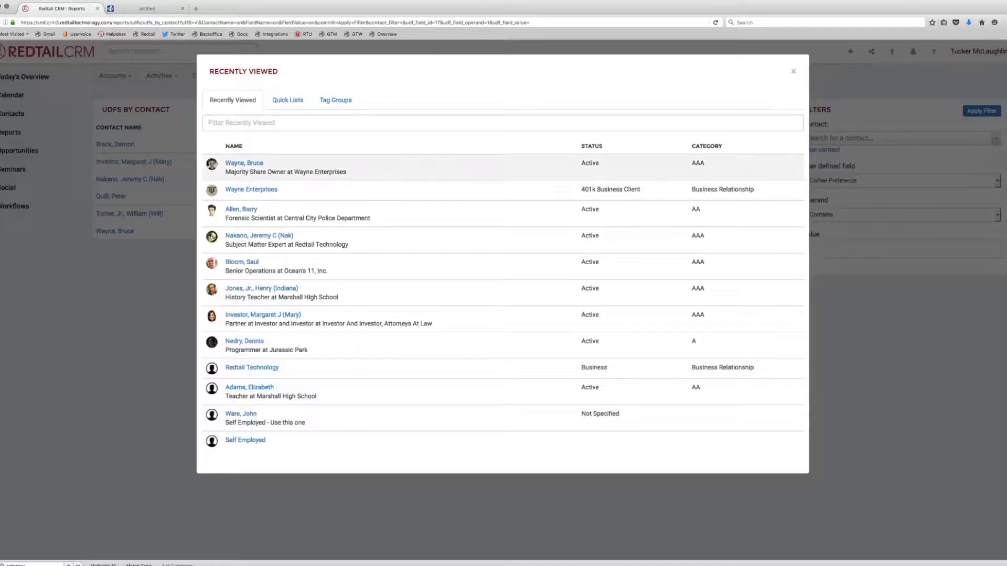
pyautogui.click(164, 267)
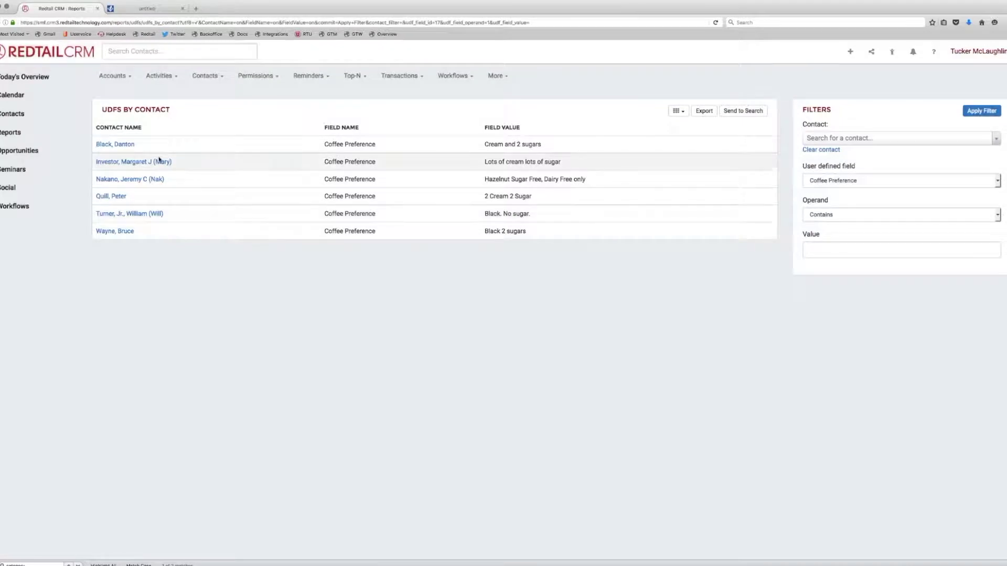
pyautogui.click(116, 231)
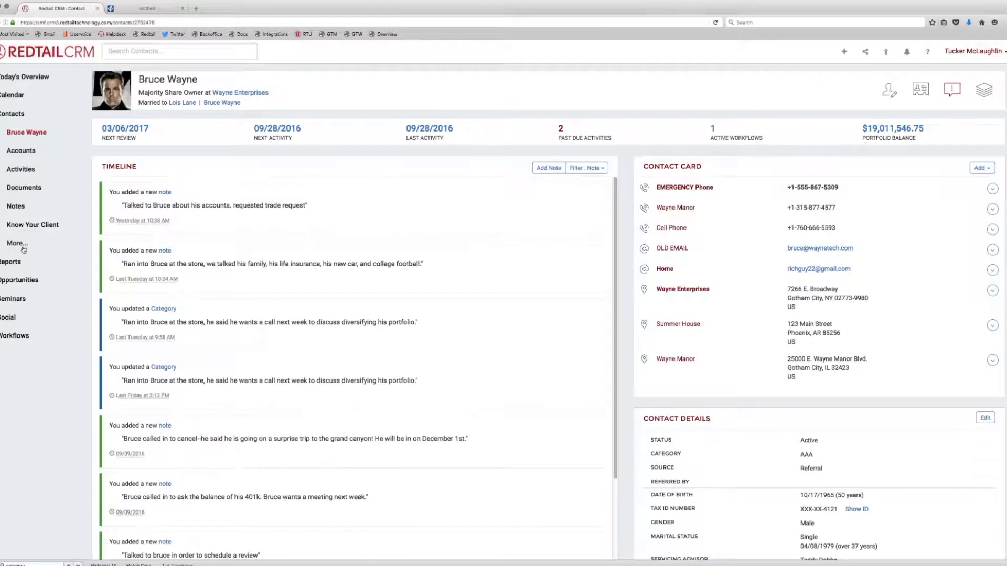
pyautogui.click(24, 245)
pyautogui.click(15, 243)
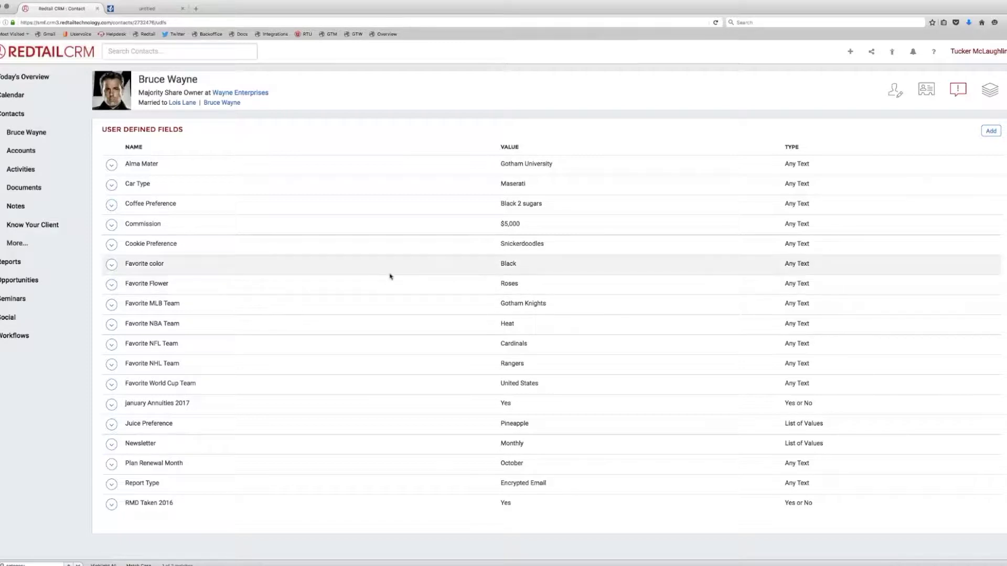
# Run the Contact User Defined Fields report filtered to contacts whose Newsletter field contains Monthly
pyautogui.click(44, 261)
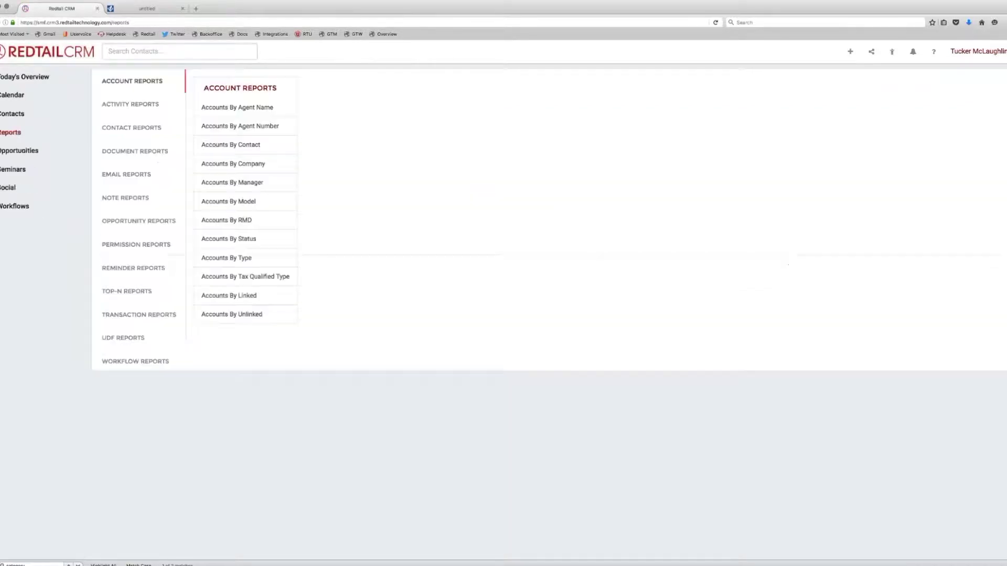
pyautogui.click(121, 338)
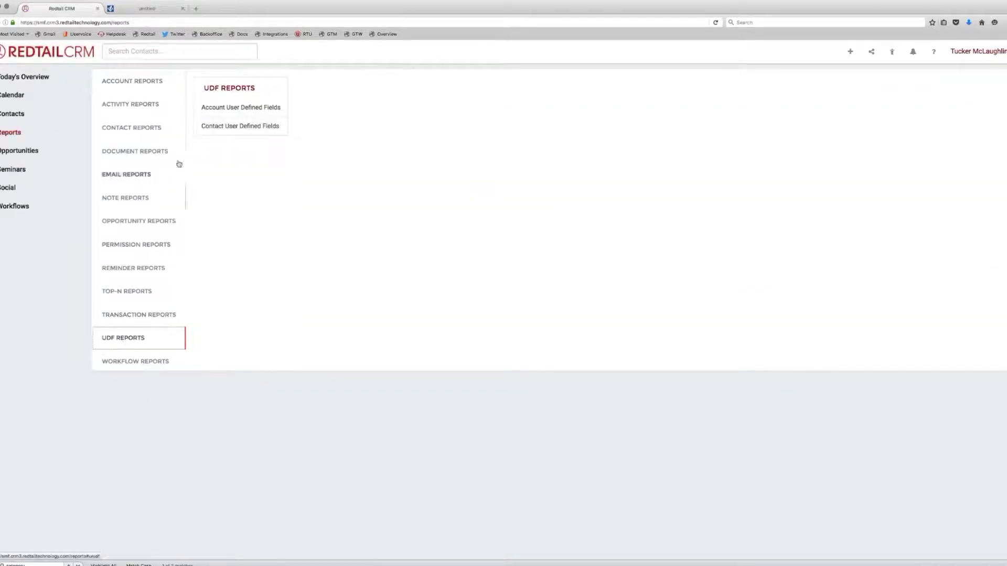
pyautogui.click(225, 126)
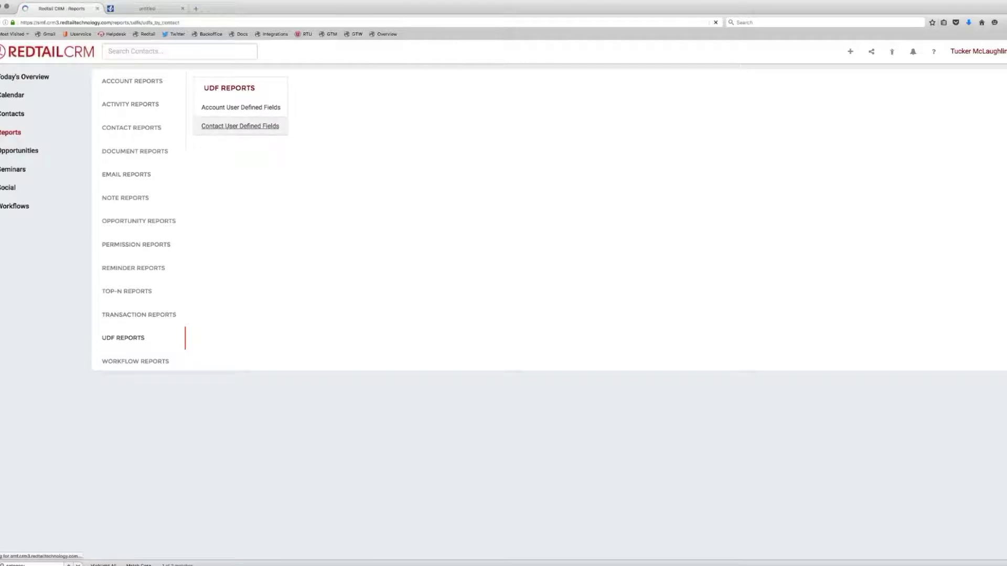
pyautogui.scroll(-1, 511, 218)
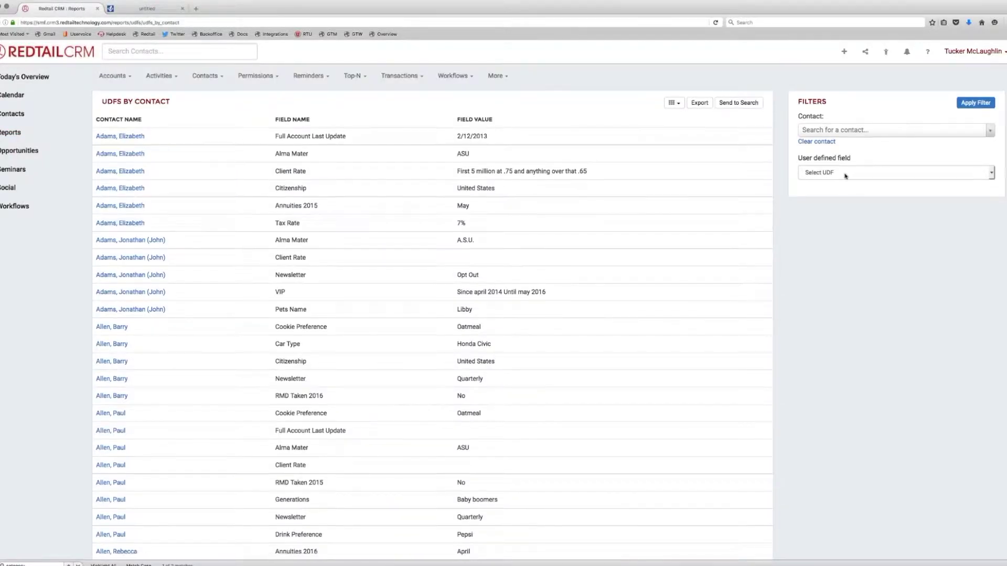
pyautogui.click(869, 177)
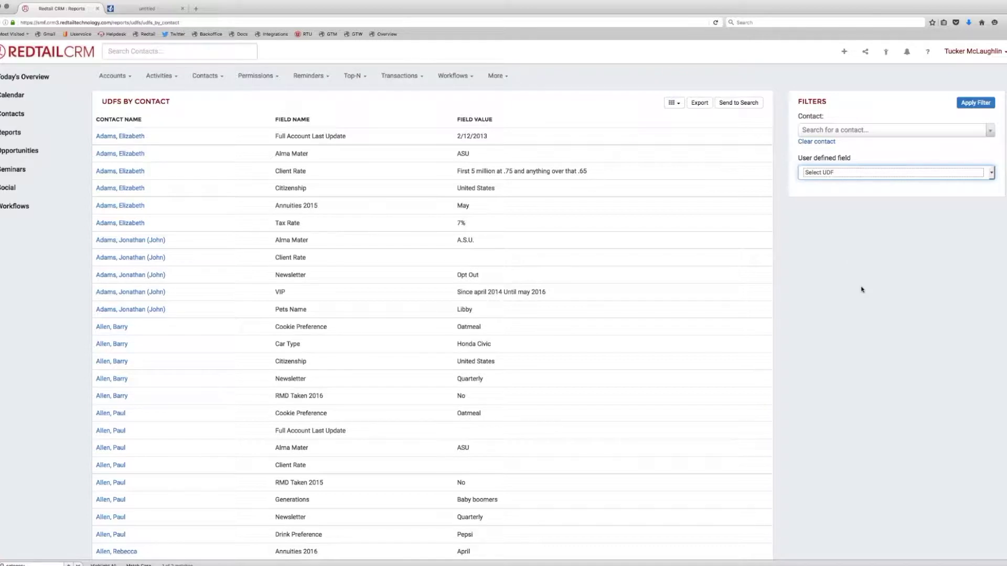
pyautogui.click(839, 261)
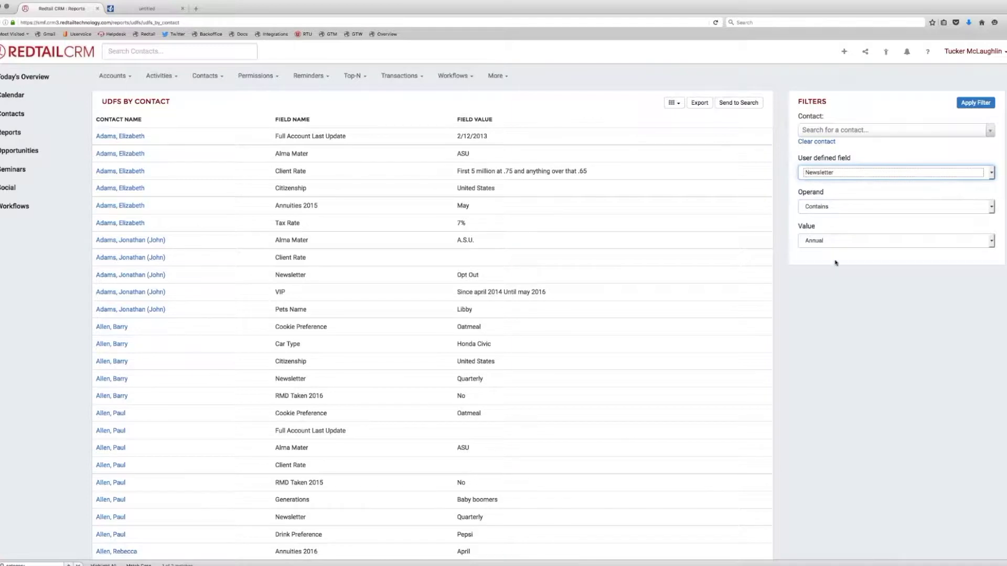
pyautogui.click(835, 245)
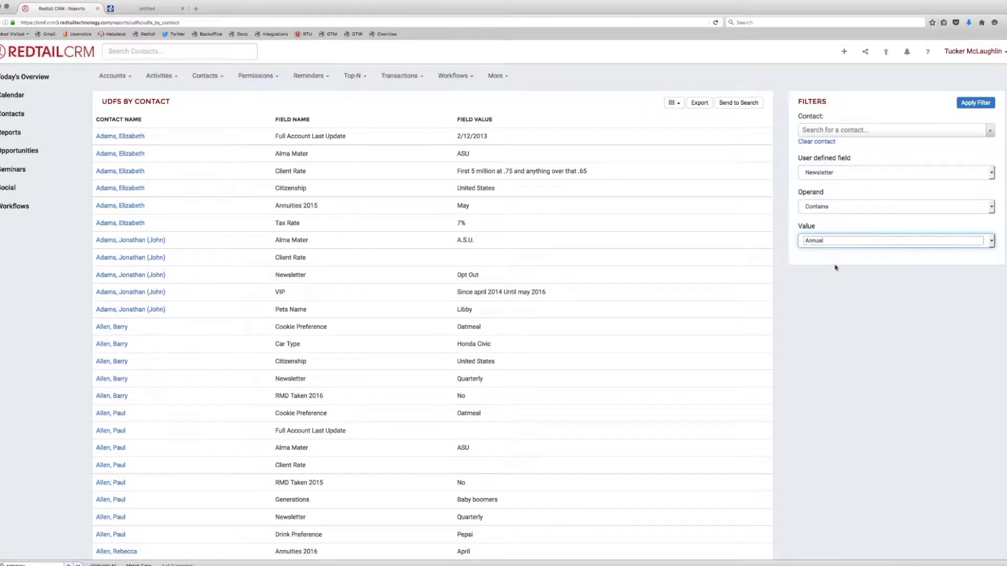
pyautogui.press('Down')
pyautogui.click(967, 104)
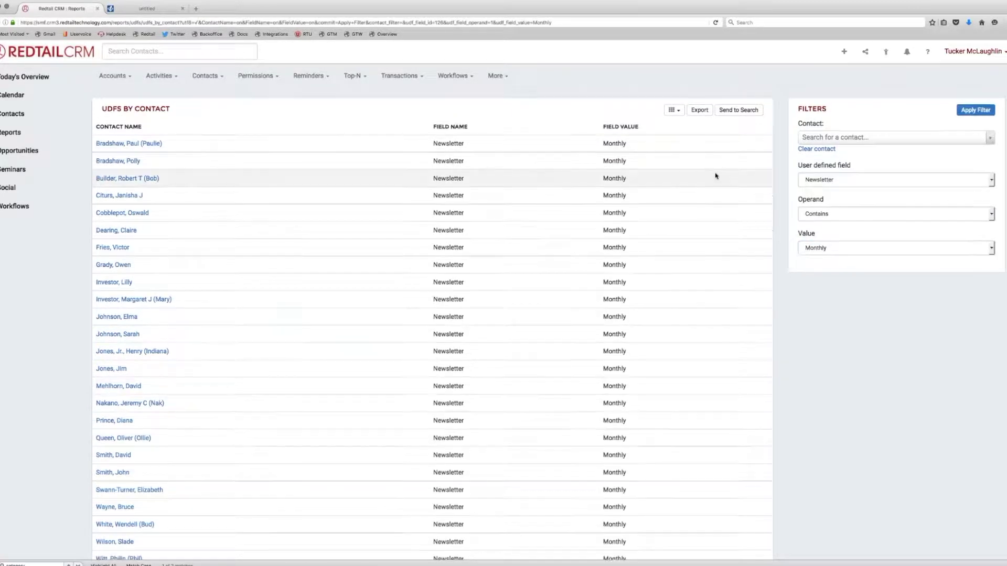
# Look through the filtered report, send its contacts to the contact search and review the resulting records
pyautogui.scroll(-2, 716, 176)
pyautogui.scroll(2, 716, 175)
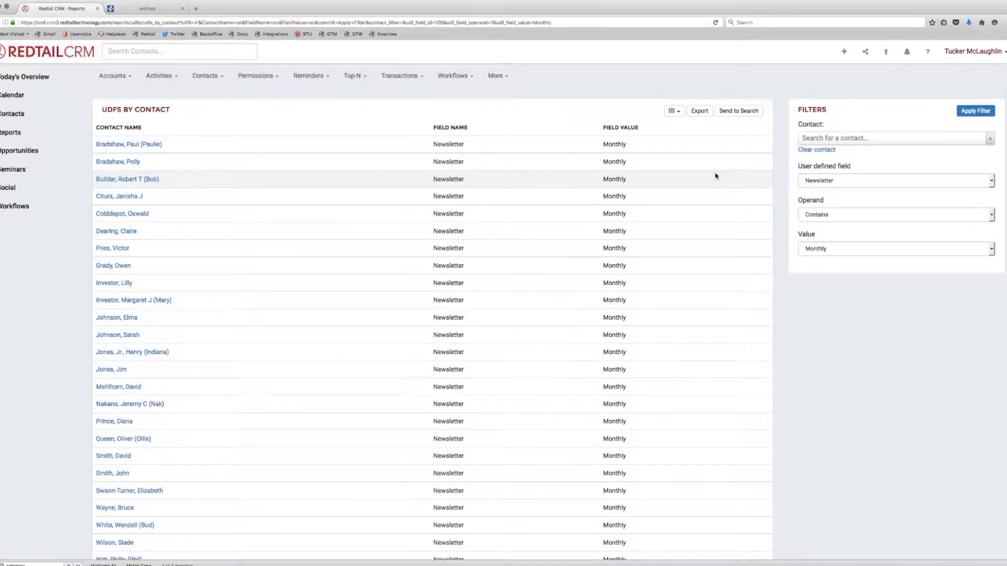
pyautogui.scroll(-2, 715, 175)
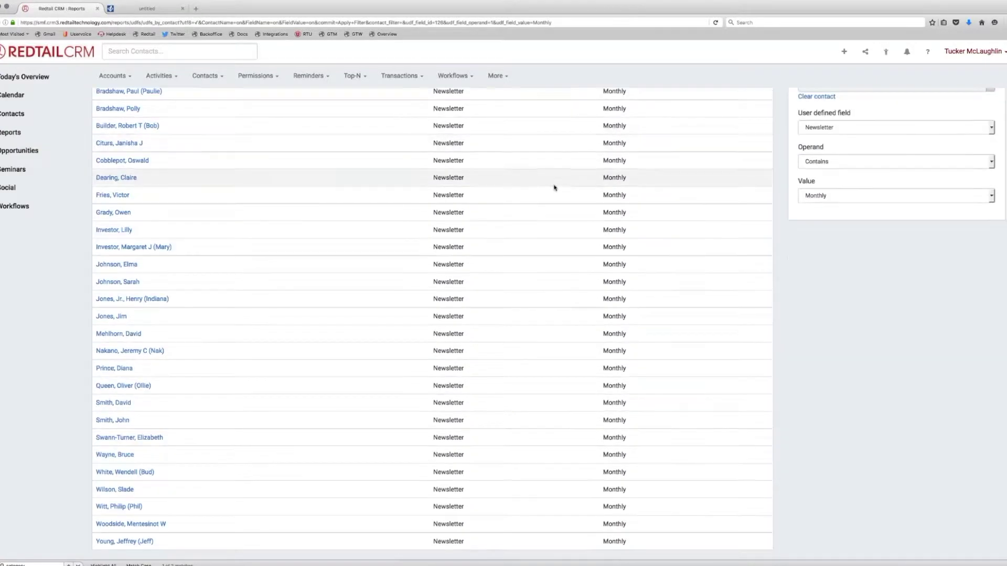
pyautogui.scroll(2, 556, 188)
pyautogui.scroll(-2, 559, 187)
pyautogui.scroll(2, 630, 173)
pyautogui.click(739, 110)
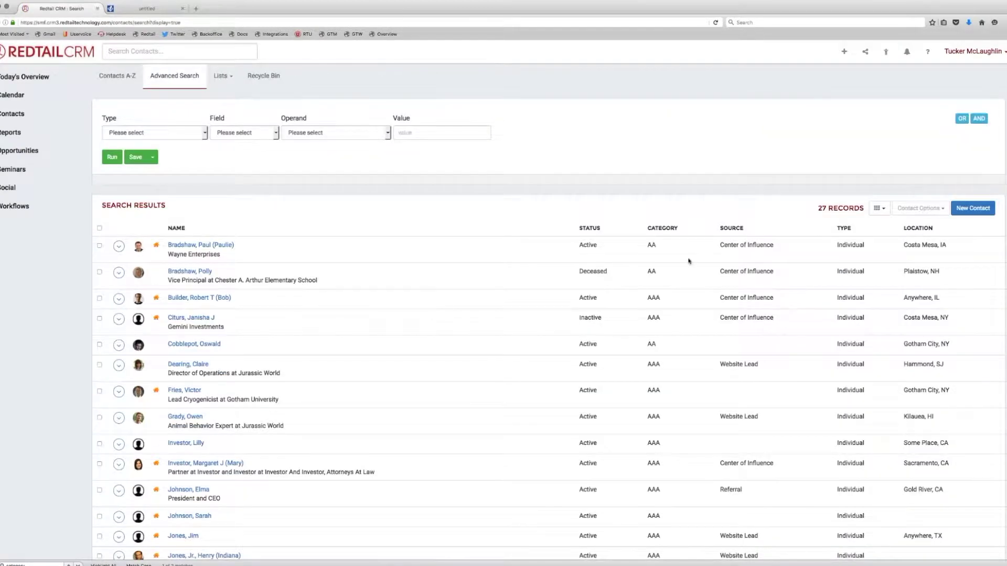
pyautogui.scroll(-1, 689, 259)
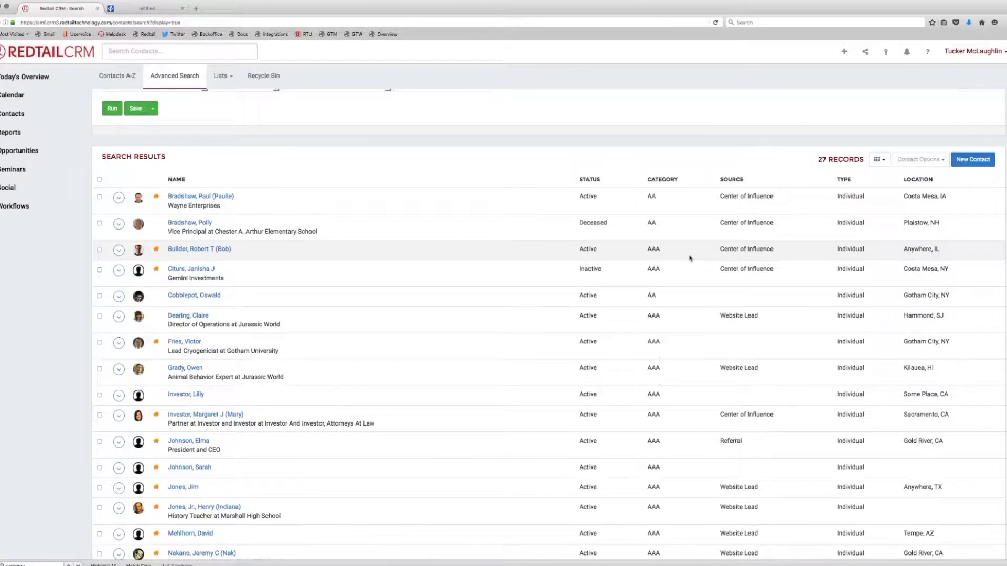
pyautogui.scroll(-5, 690, 257)
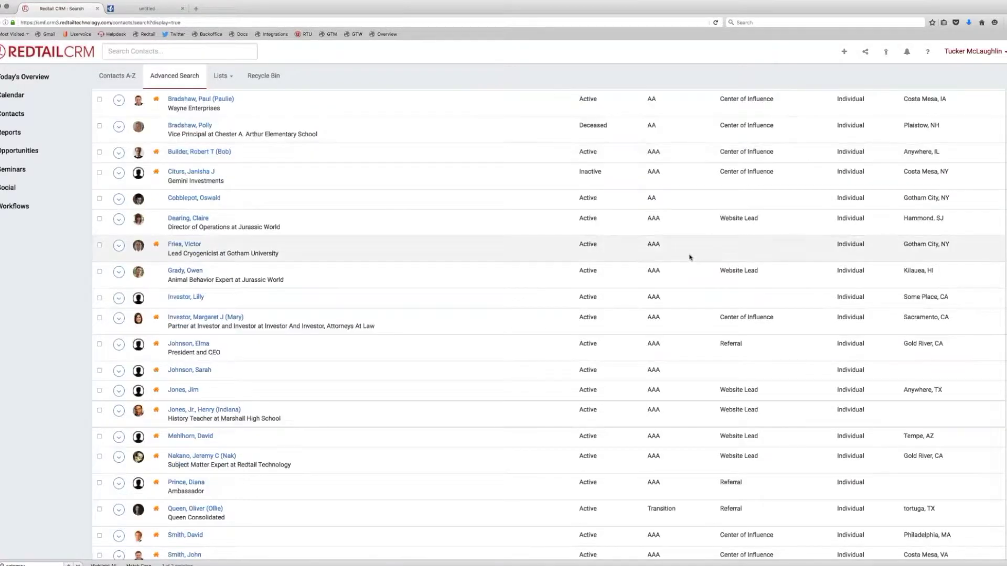
pyautogui.scroll(6, 690, 257)
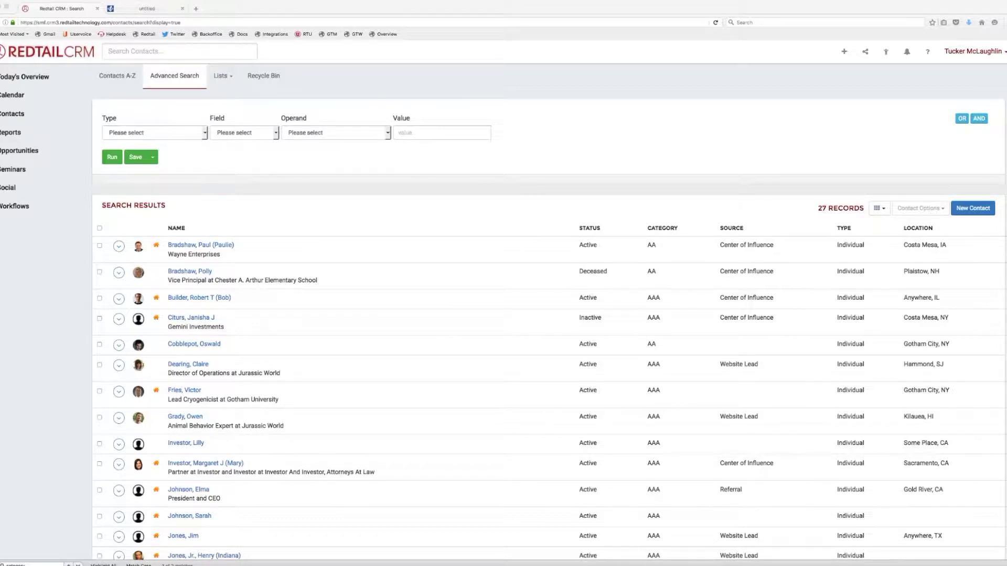
# Display the contact QuickLists and open "Top Clients: Golf" to view its criteria and matching contacts
pyautogui.click(63, 289)
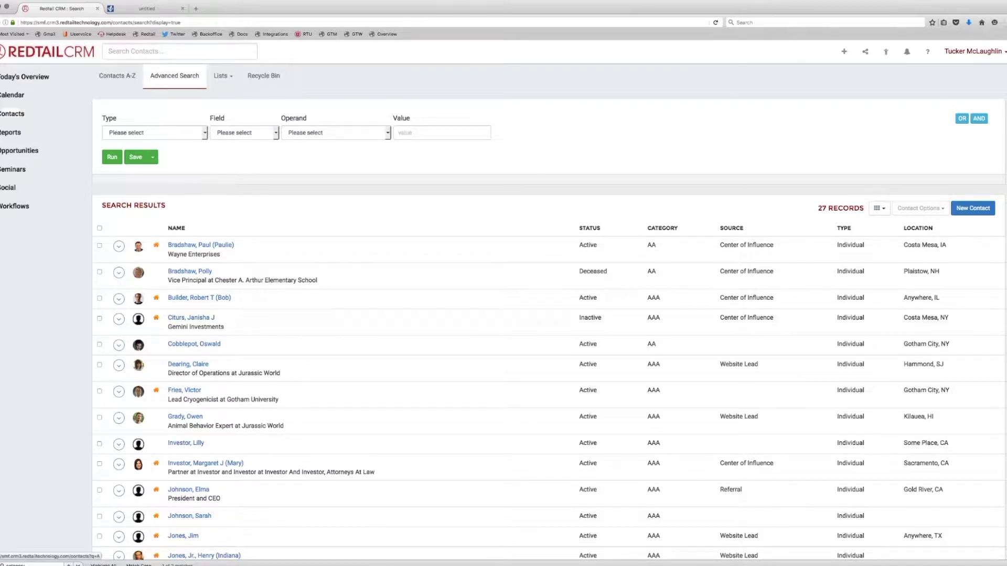
pyautogui.click(40, 110)
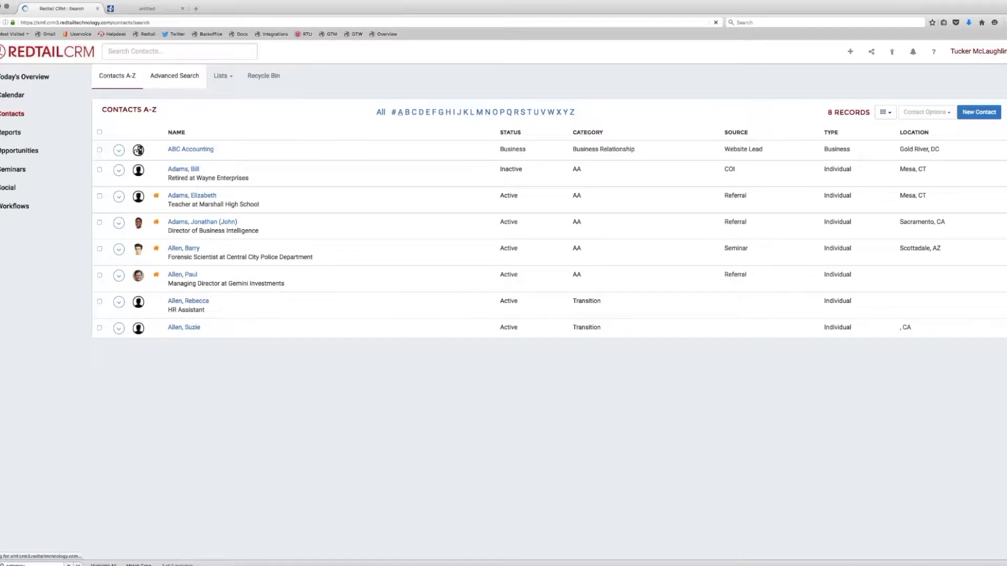
pyautogui.click(175, 75)
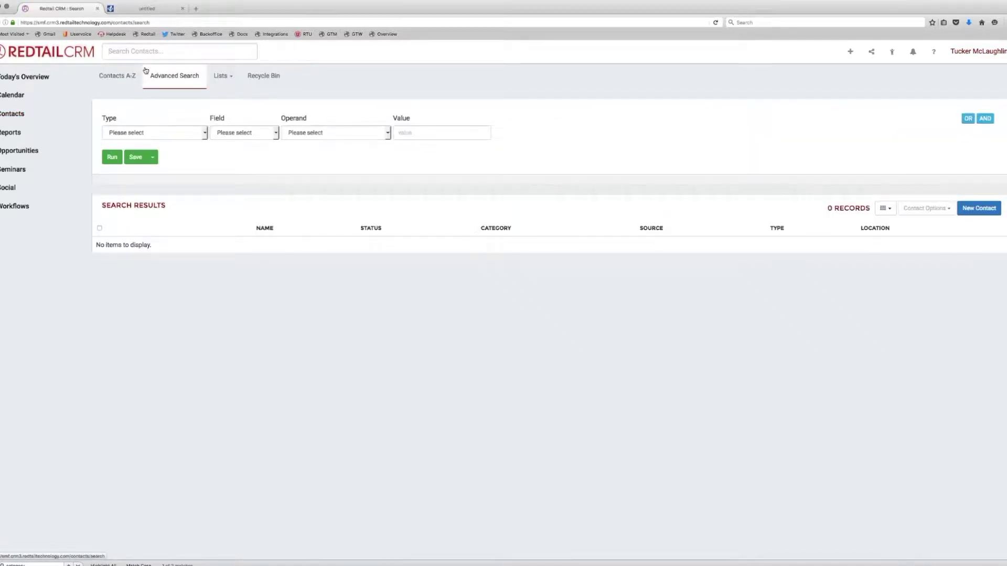
pyautogui.click(229, 85)
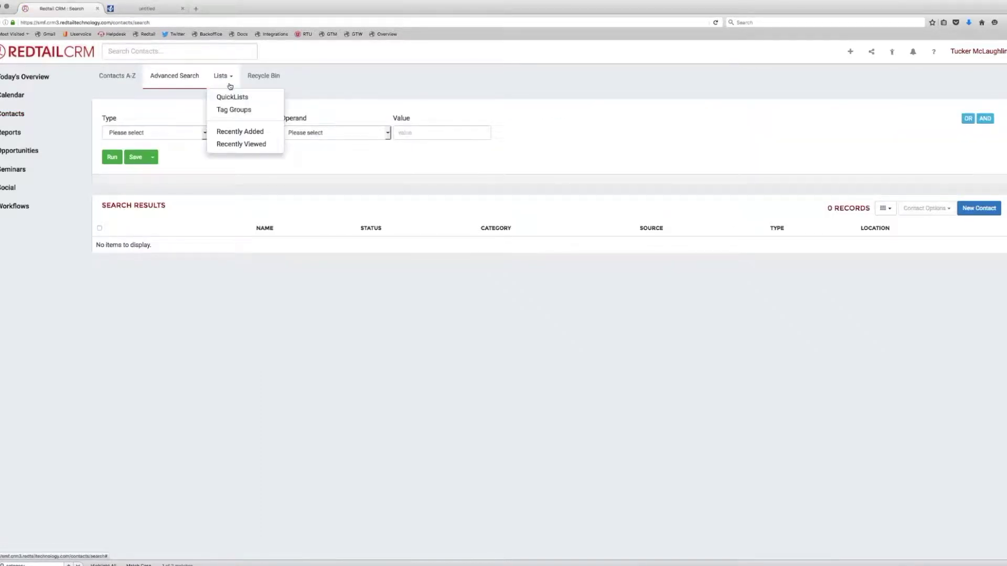
pyautogui.click(232, 97)
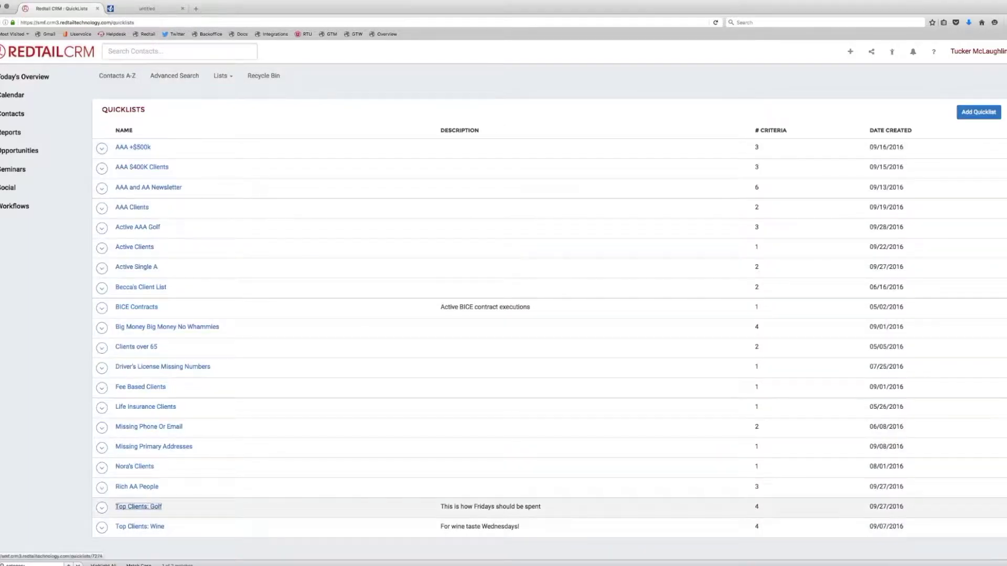
pyautogui.click(152, 507)
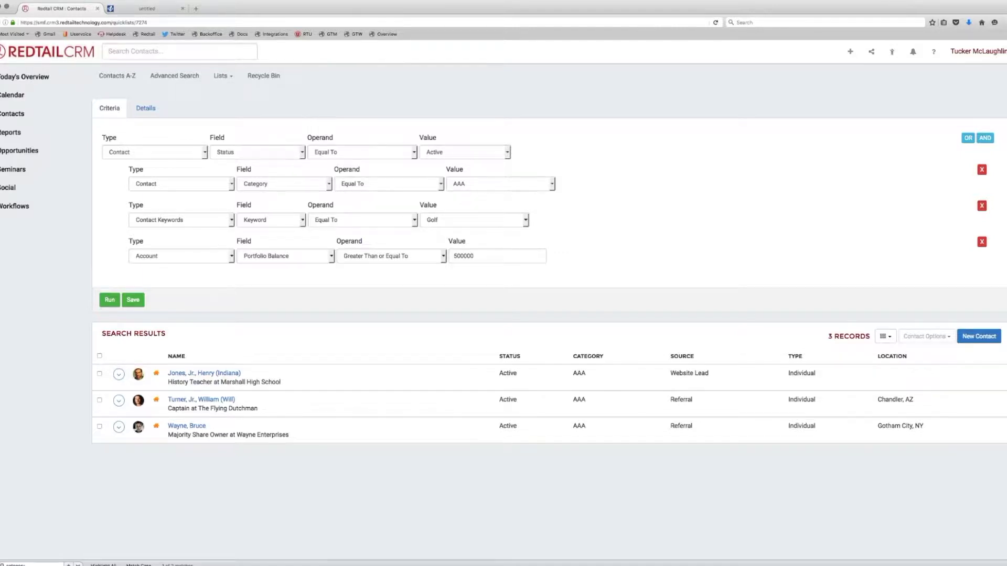
# Return to the QuickLists and open "Top Clients: Wine" to view its criteria and matching contacts
pyautogui.click(221, 75)
pyautogui.click(223, 97)
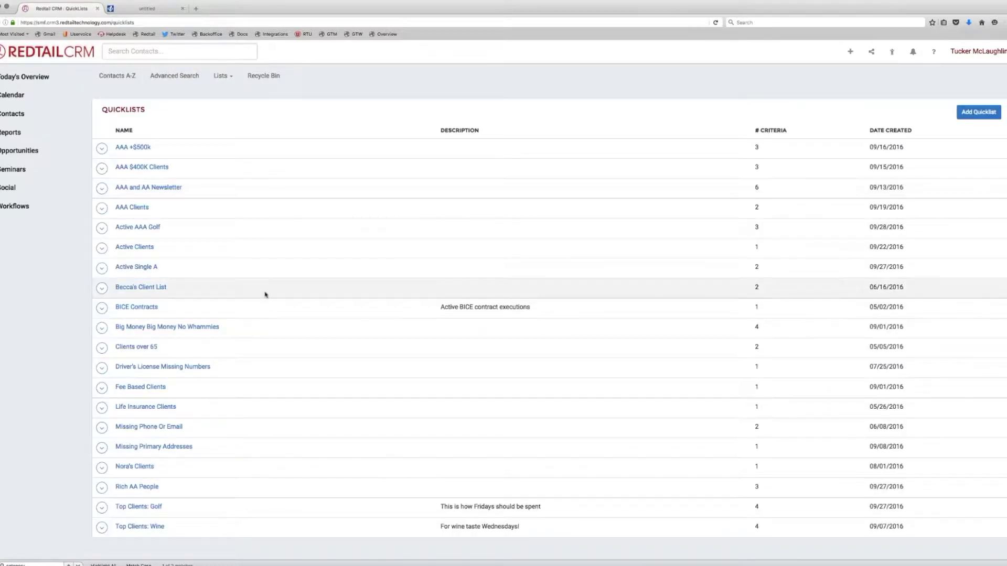
pyautogui.click(152, 528)
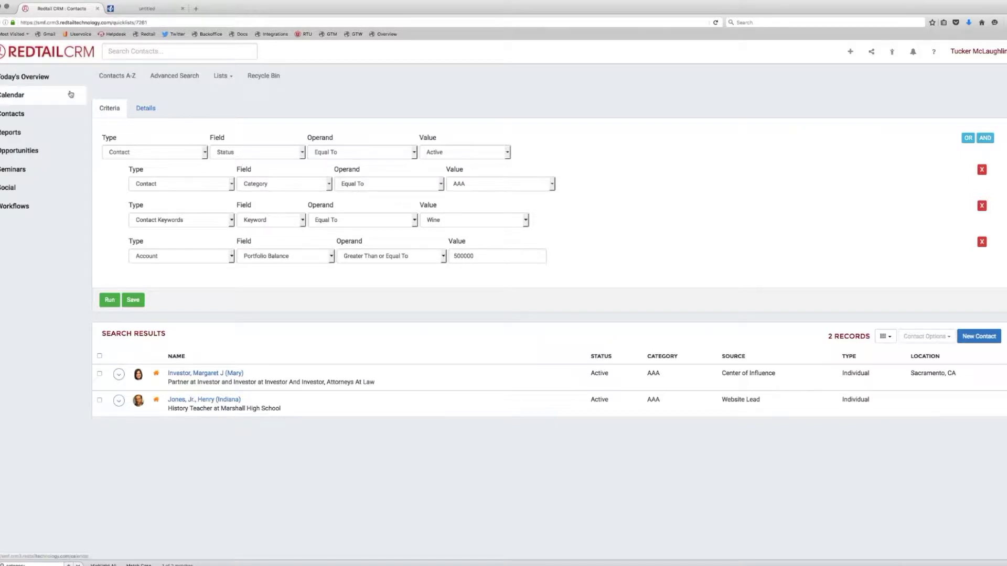
# Run an advanced contact search for Contact Status Equal To Prospect and look through the results
pyautogui.click(175, 76)
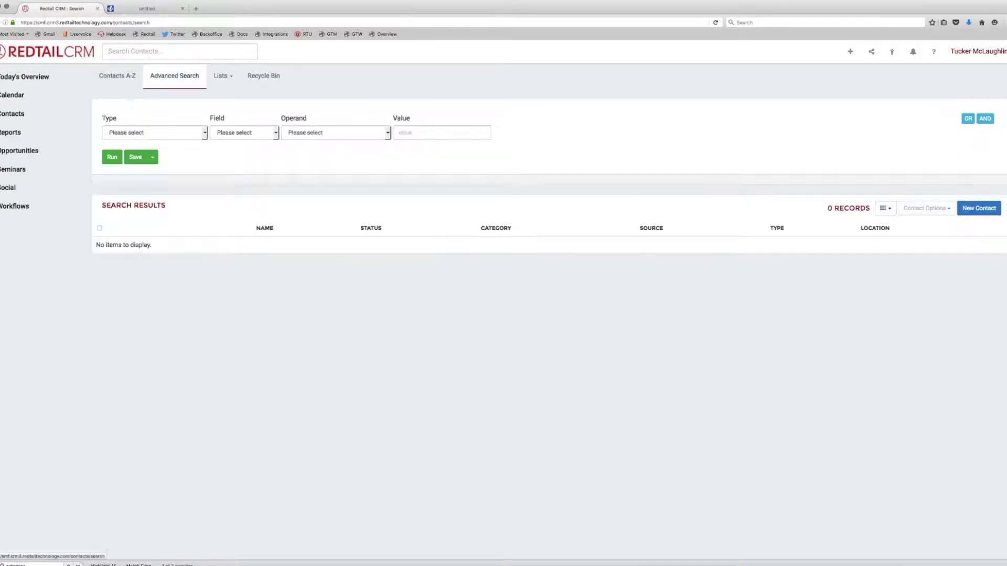
pyautogui.click(186, 135)
pyautogui.click(166, 175)
pyautogui.press('Tab')
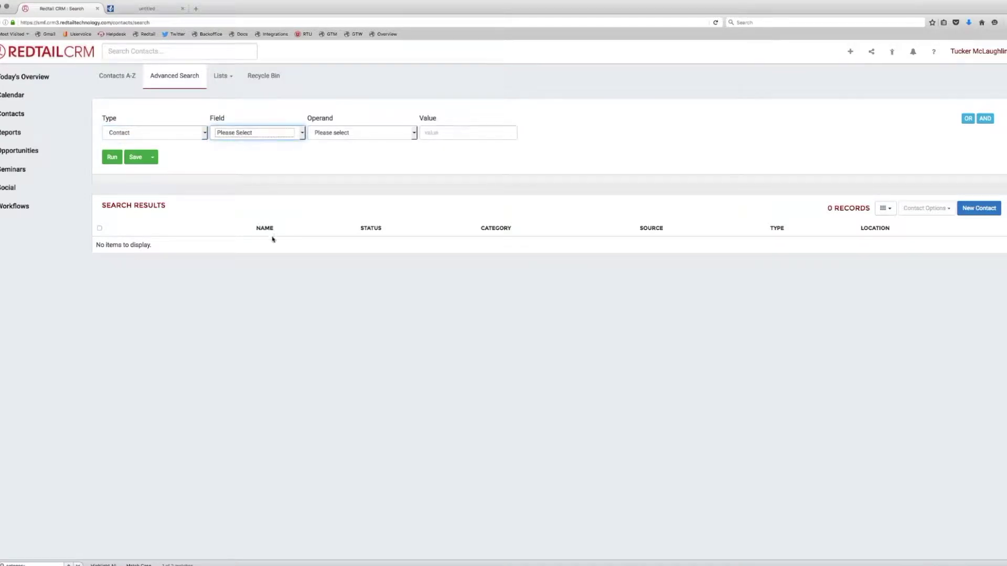
pyautogui.write('status')
pyautogui.press('Tab')
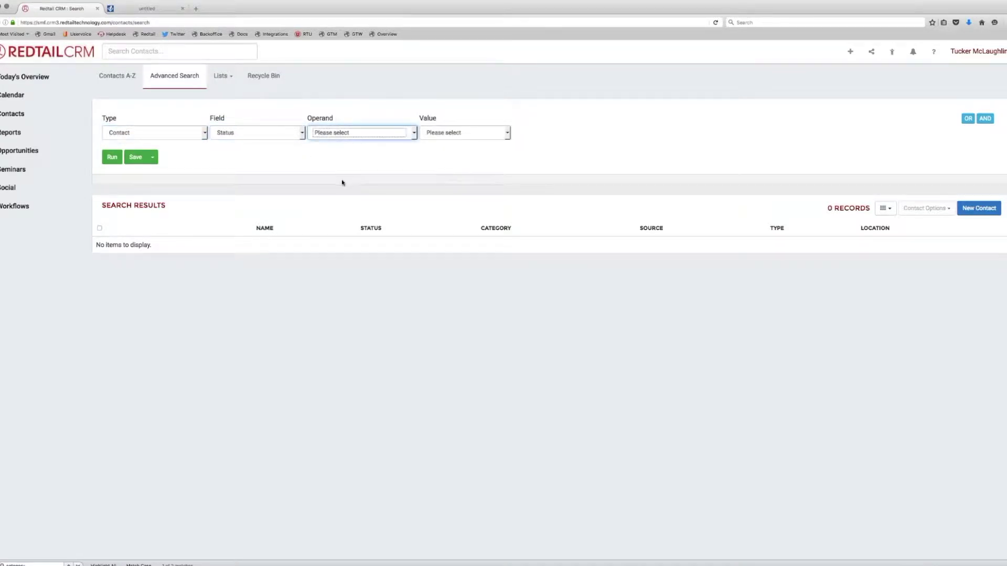
pyautogui.write('e')
pyautogui.press('Tab')
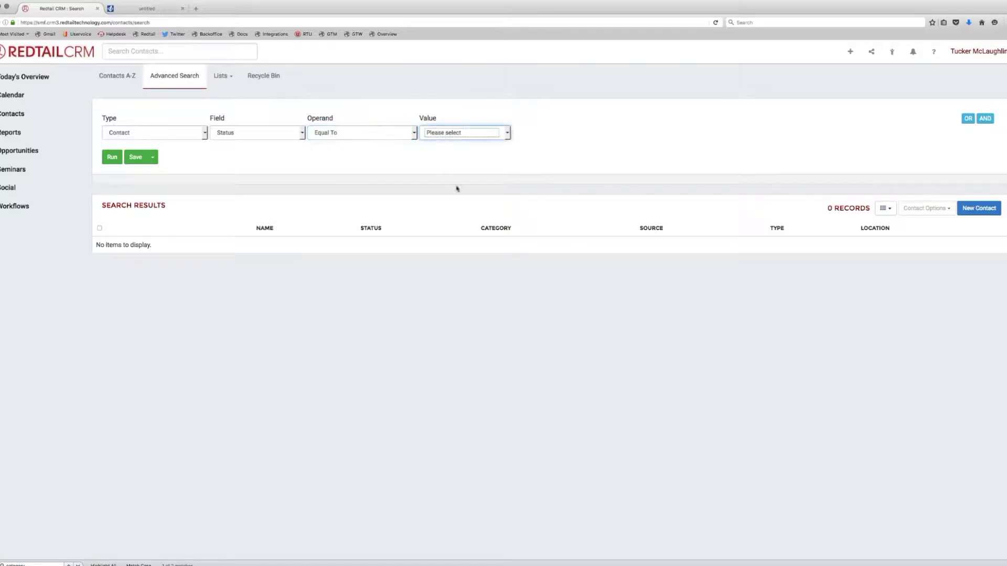
pyautogui.write('p')
pyautogui.click(114, 158)
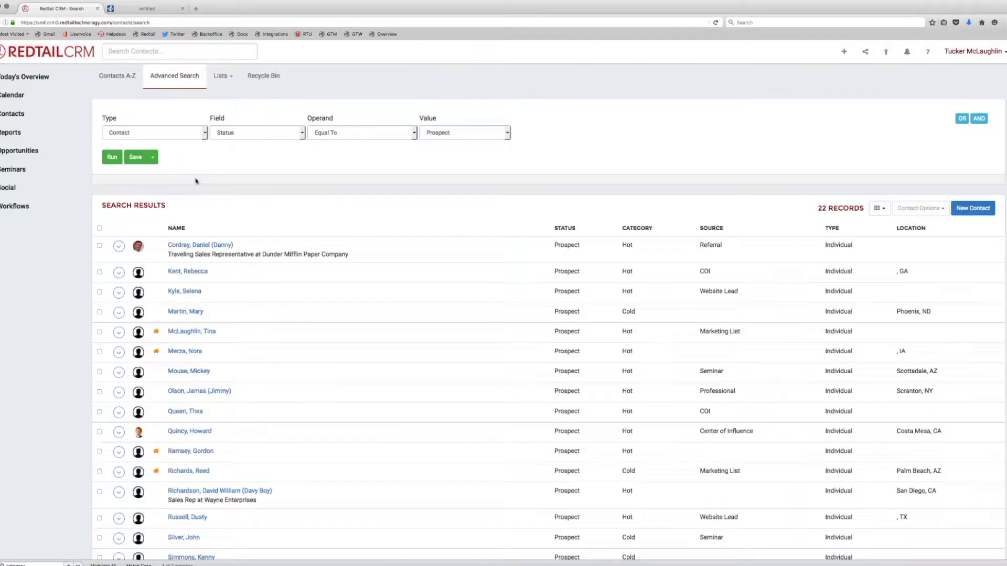
pyautogui.scroll(-5, 297, 253)
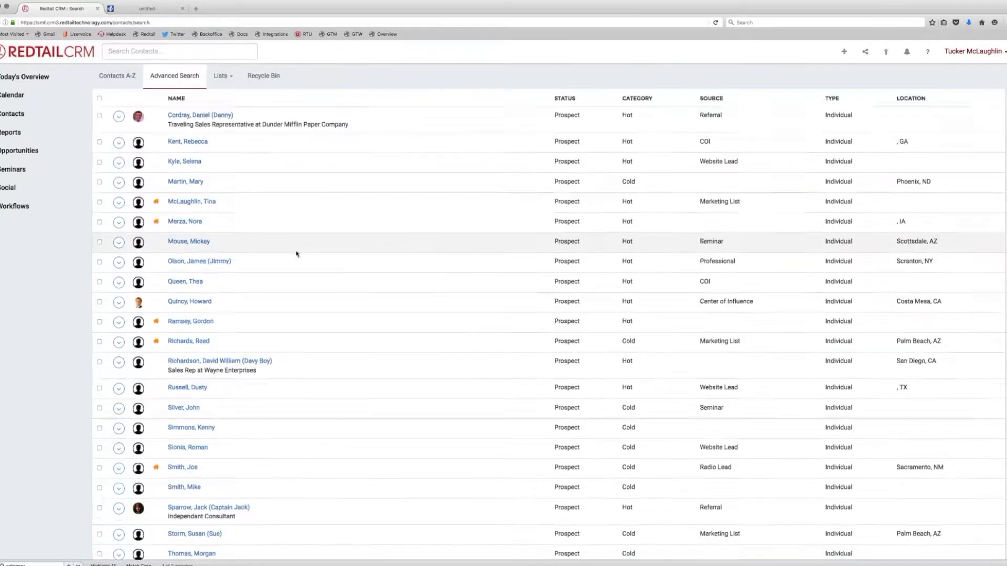
pyautogui.scroll(5, 297, 254)
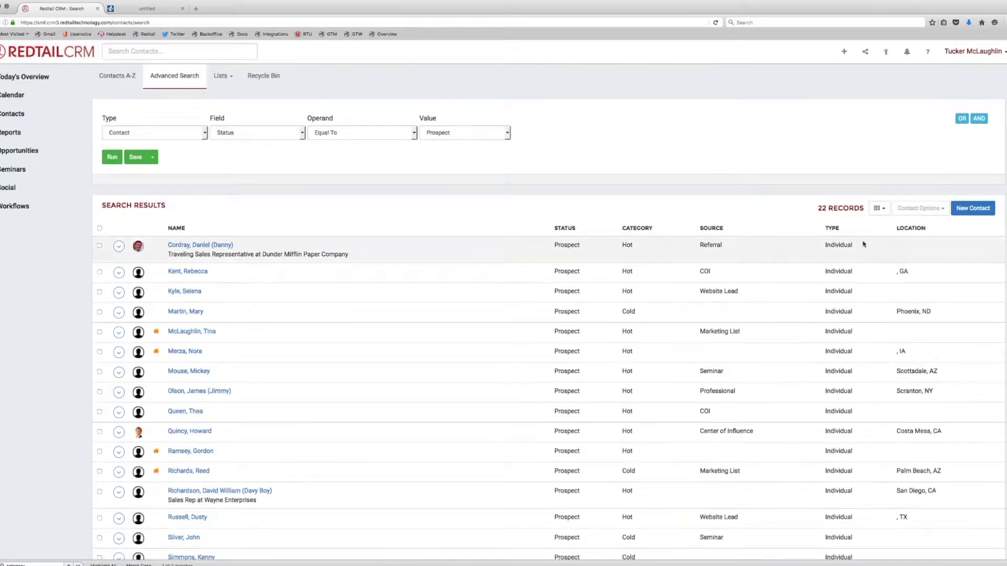
# Add an AND condition of Contact Category Equal To Hot to the prospect search and run it
pyautogui.click(978, 118)
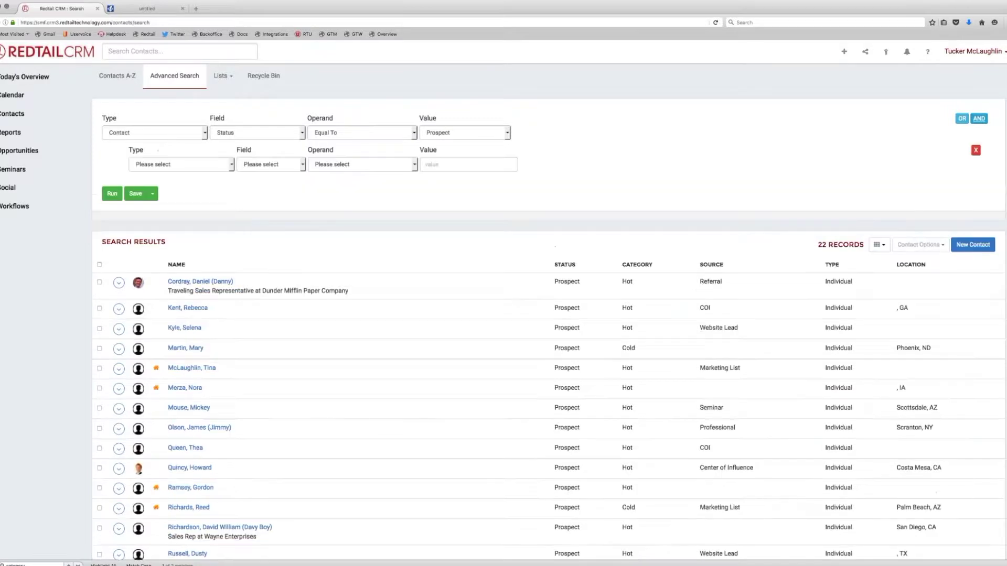
pyautogui.click(212, 164)
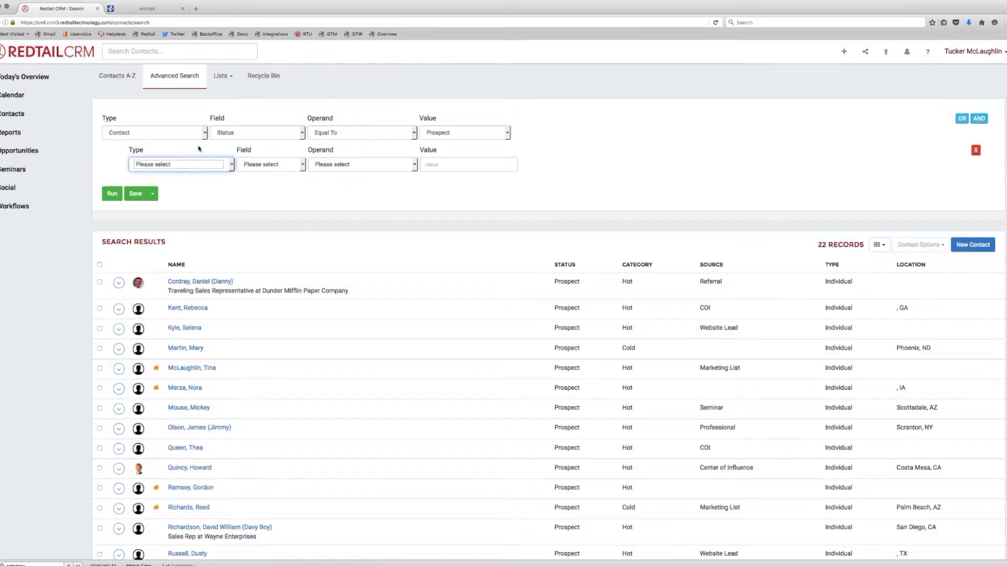
pyautogui.click(179, 209)
pyautogui.click(272, 164)
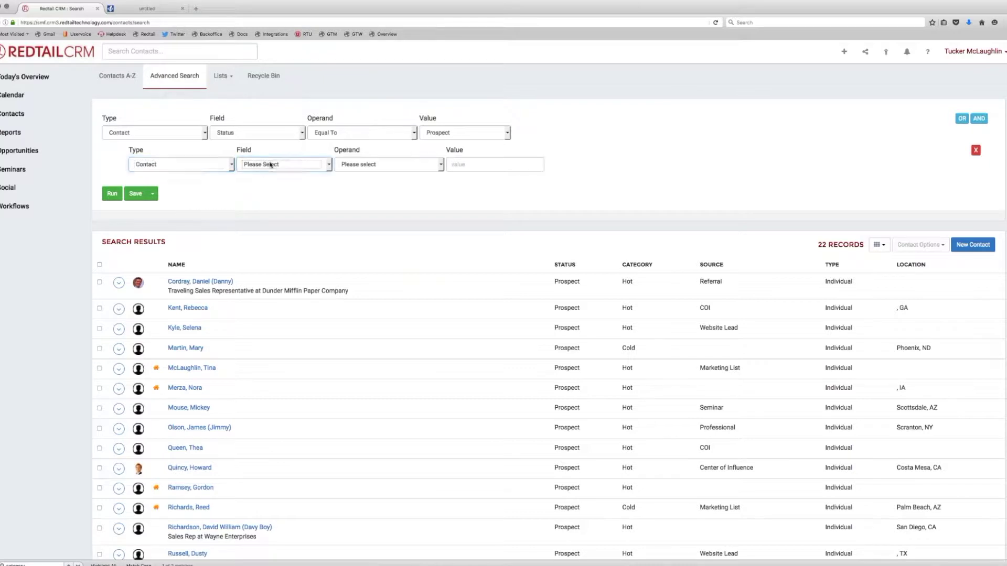
pyautogui.click(280, 192)
pyautogui.click(361, 168)
pyautogui.click(365, 188)
pyautogui.click(477, 166)
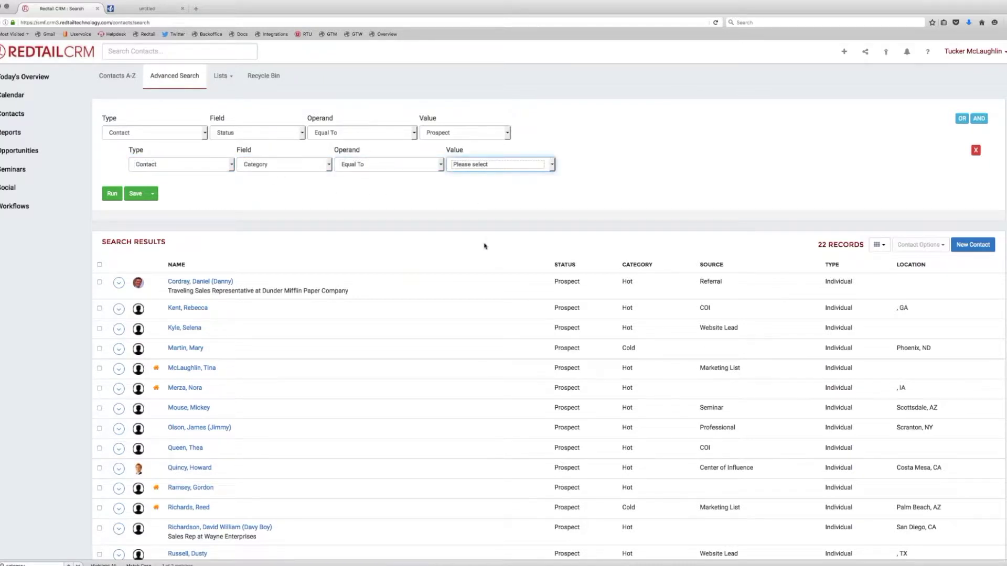
pyautogui.click(483, 262)
pyautogui.click(111, 194)
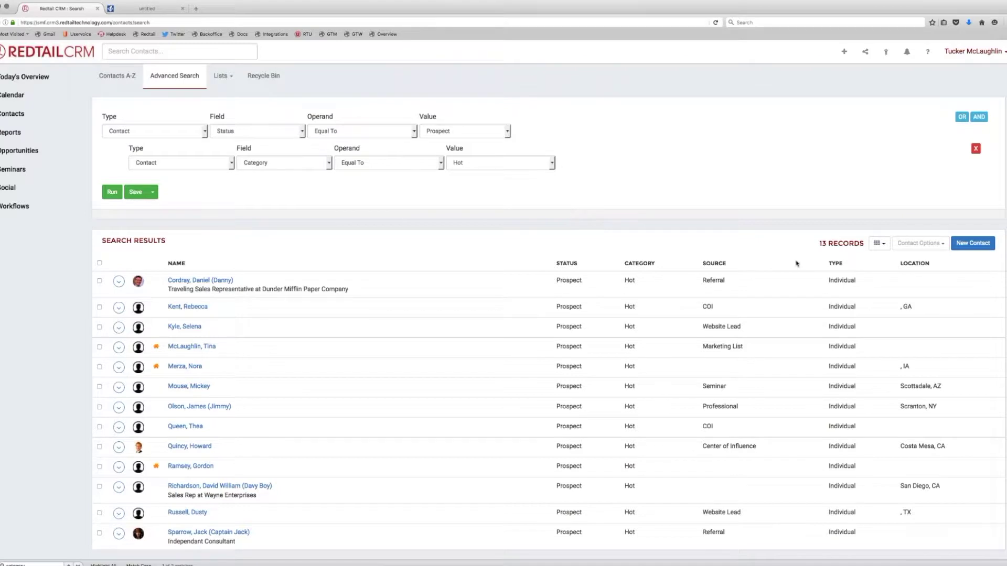
# Select all the hot prospect search results and display the available contact options
pyautogui.click(99, 263)
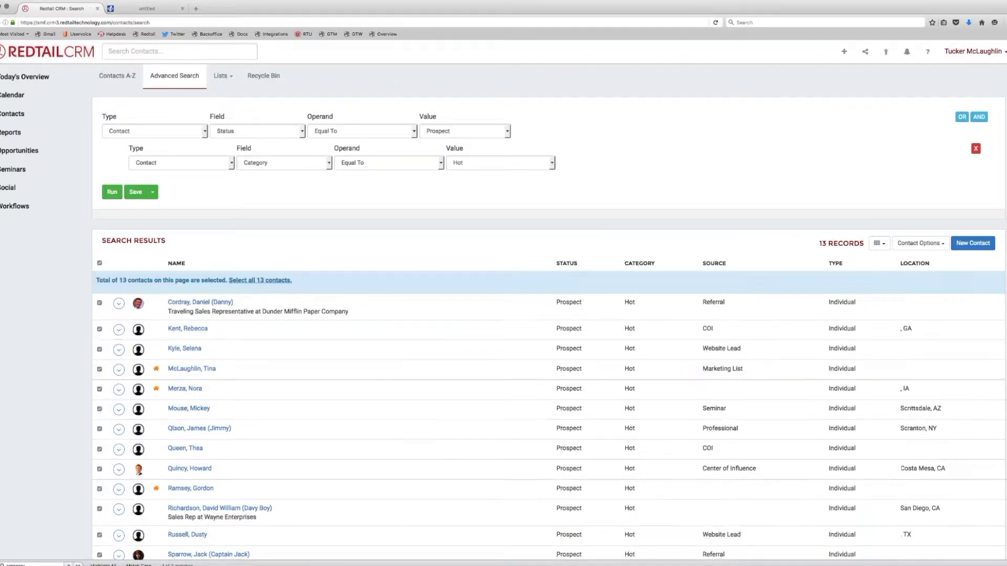
pyautogui.click(920, 243)
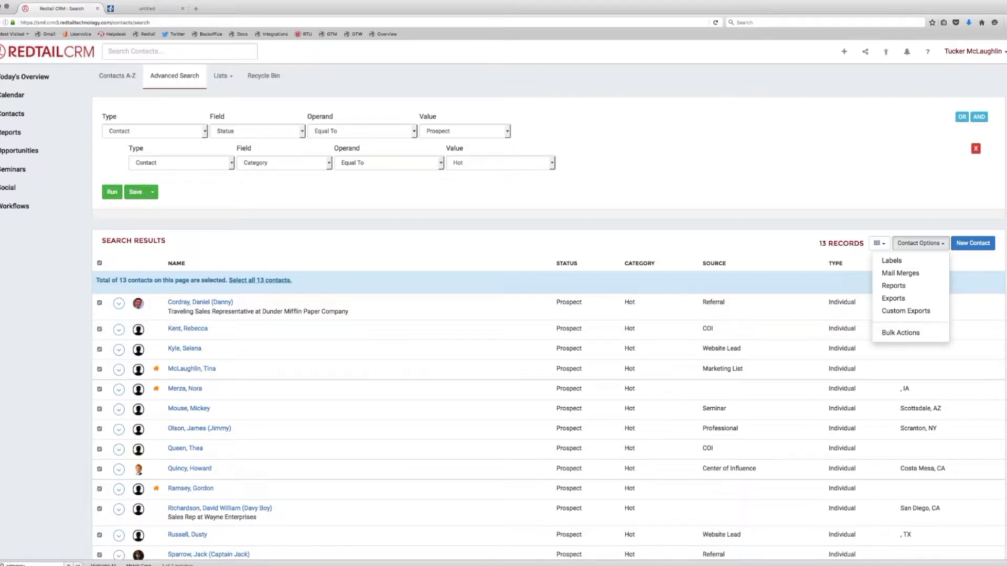
# Remove the Category condition, change the Contact Status value to Active, and run the advanced search
pyautogui.click(975, 149)
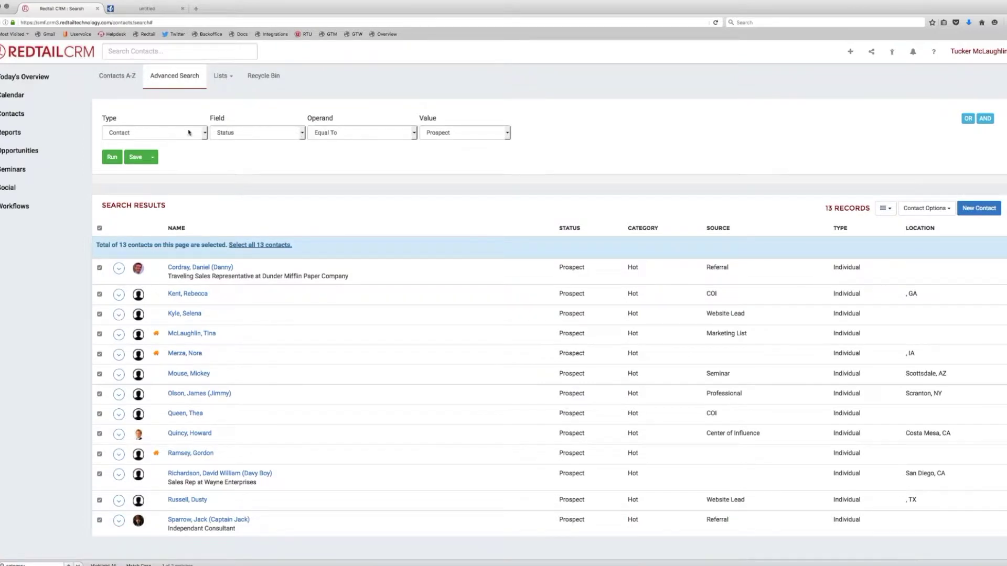
pyautogui.click(429, 132)
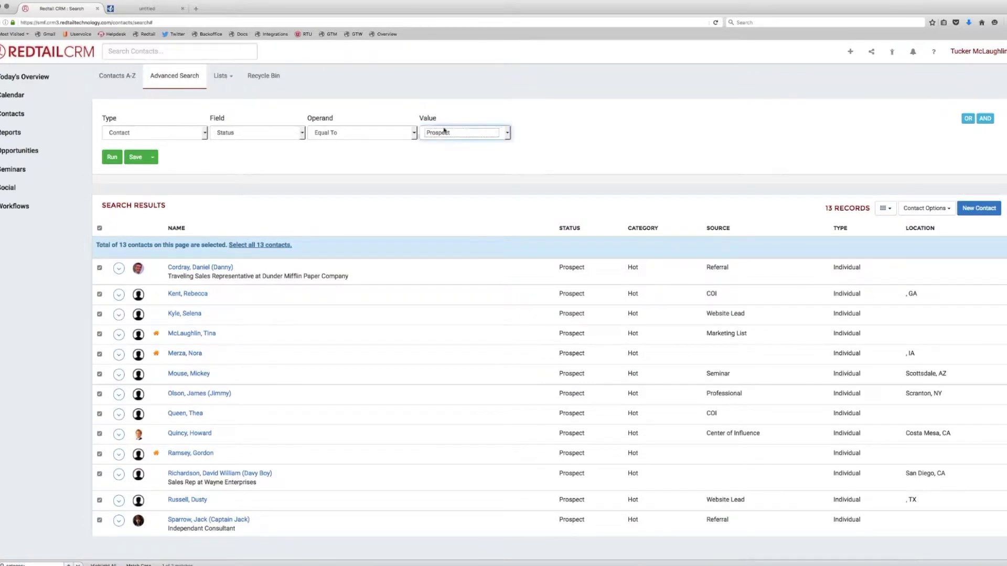
pyautogui.click(465, 170)
pyautogui.click(112, 157)
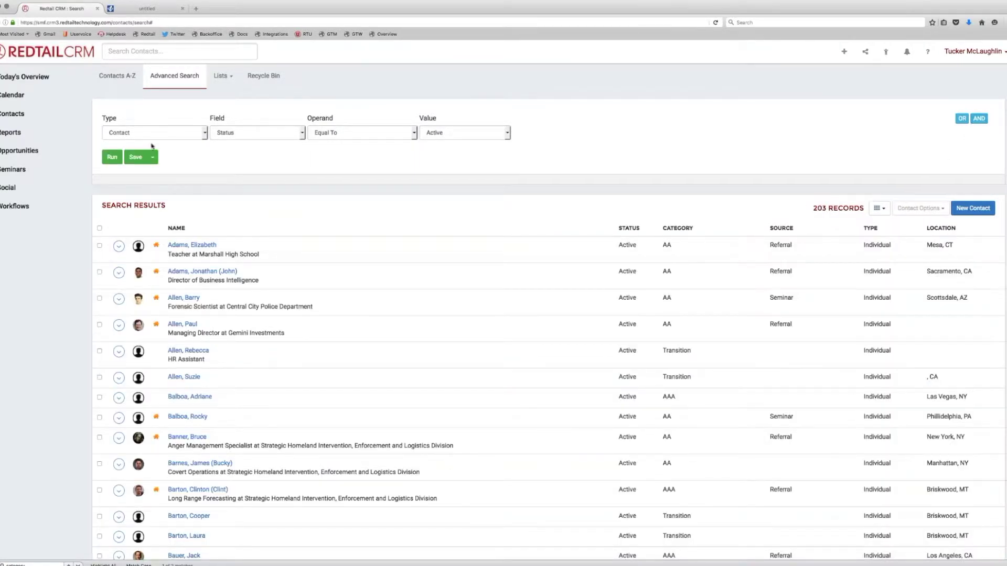
# Add an AND condition of Contact Category Equal To AA to the active contact search, run it and look over the results
pyautogui.click(979, 119)
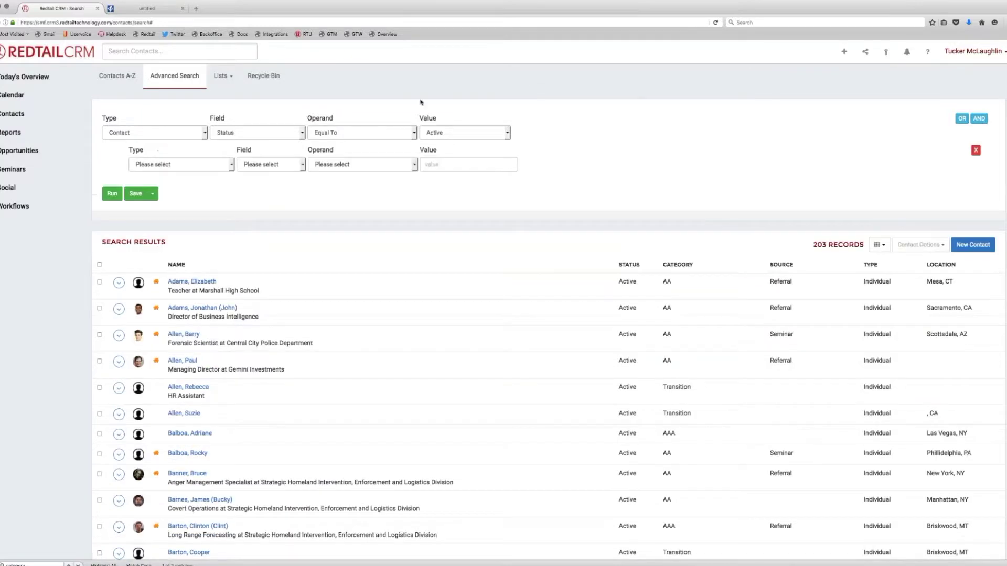
pyautogui.click(206, 164)
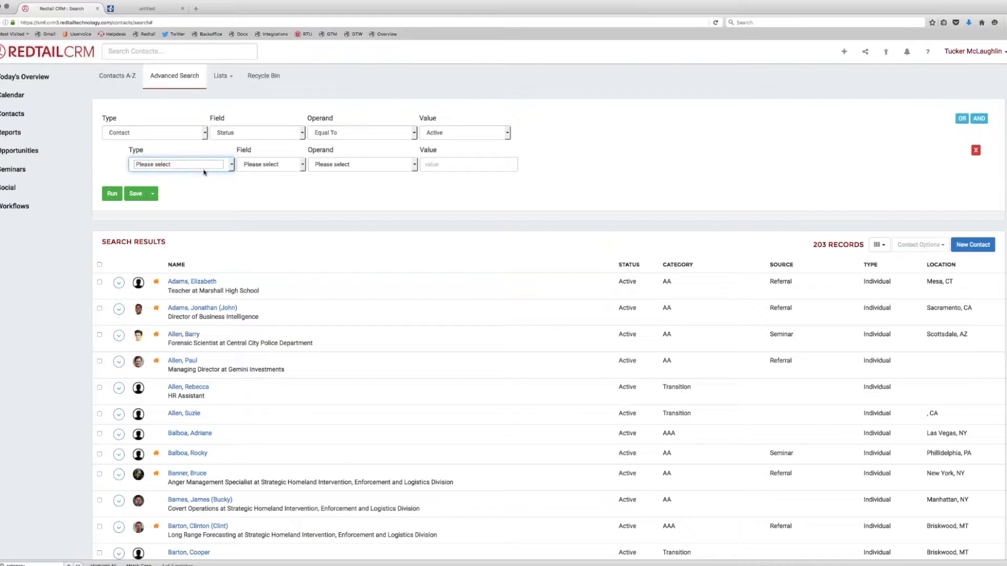
pyautogui.click(190, 205)
pyautogui.click(258, 167)
pyautogui.click(290, 192)
pyautogui.click(378, 169)
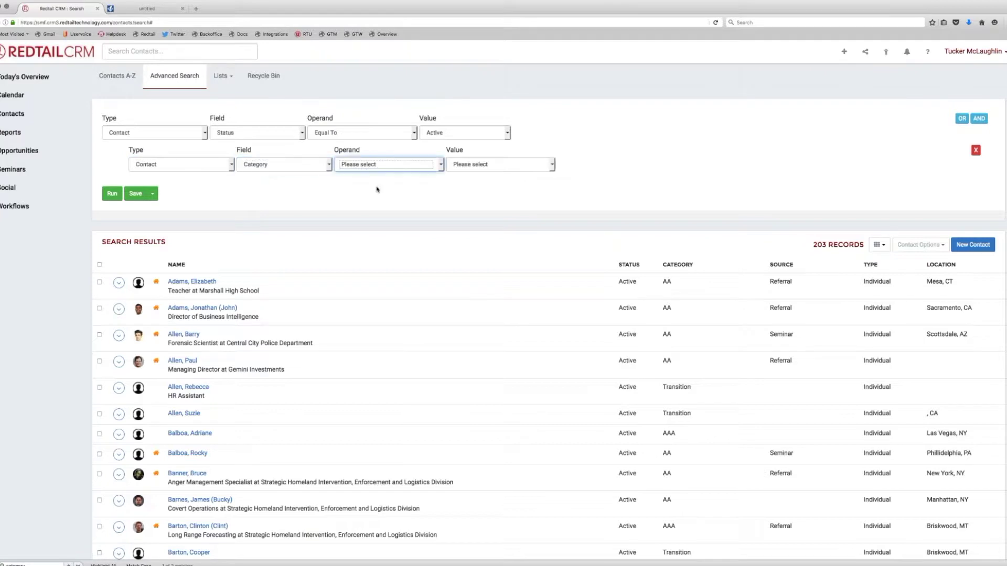
pyautogui.click(404, 190)
pyautogui.click(449, 185)
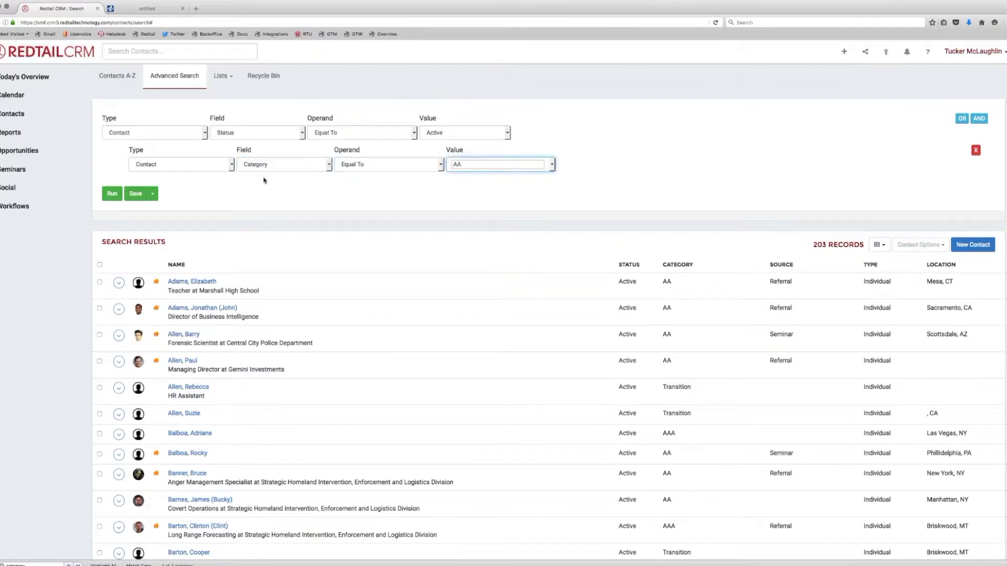
pyautogui.click(112, 194)
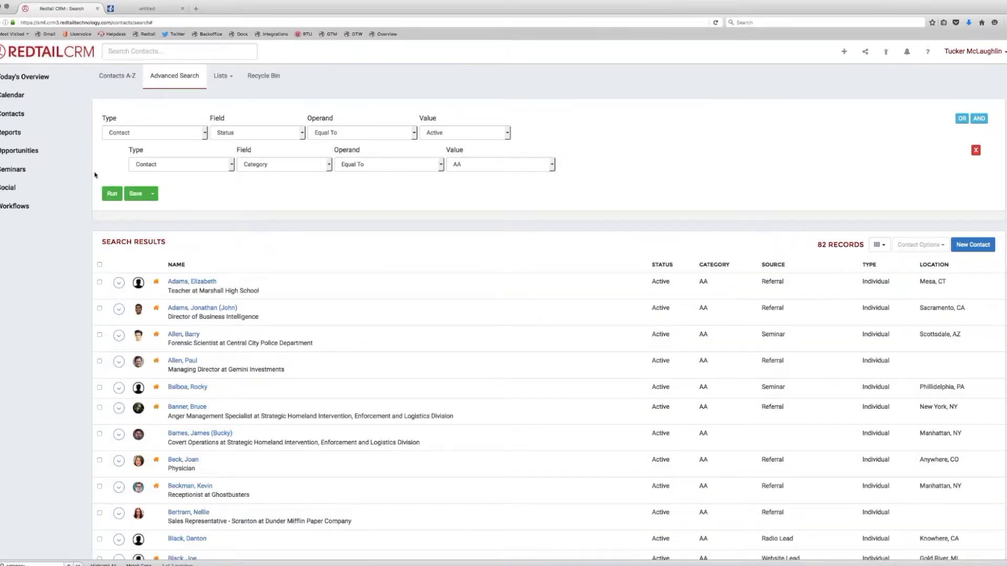
pyautogui.scroll(-2, 588, 346)
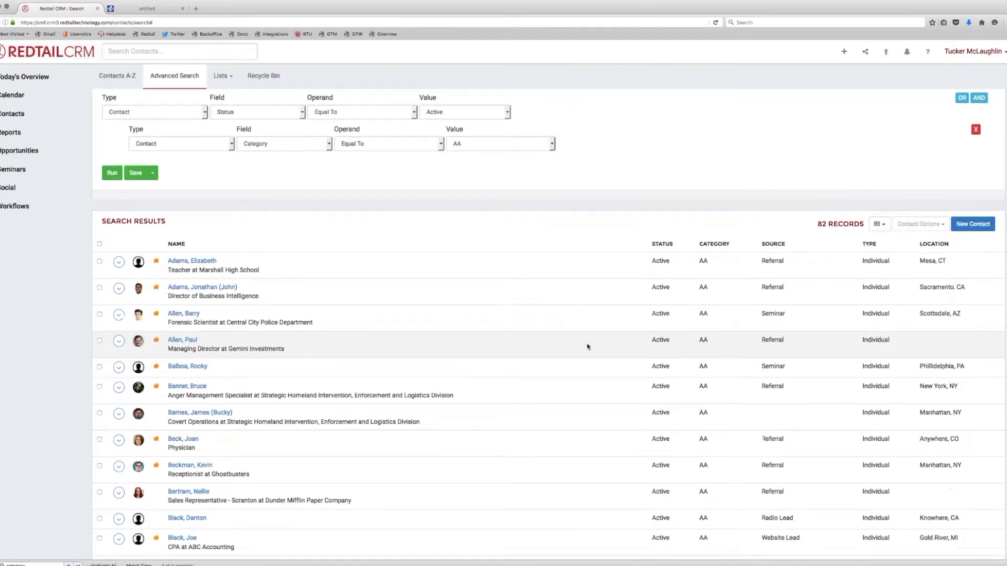
pyautogui.scroll(2, 589, 346)
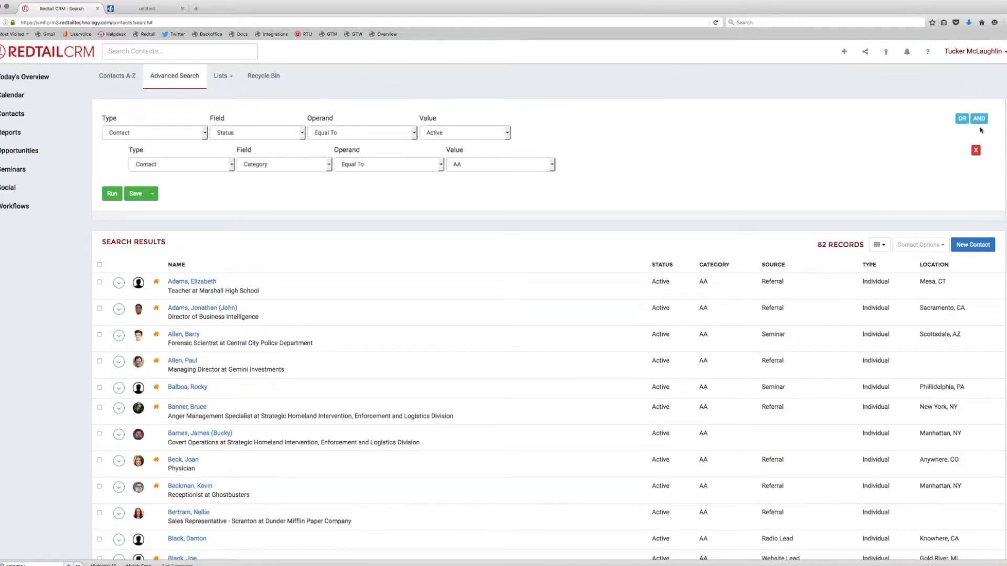
# Add another AND condition of Contact Source Equal To Referral, run the search and look through the matching contacts
pyautogui.click(978, 119)
pyautogui.click(208, 198)
pyautogui.click(197, 242)
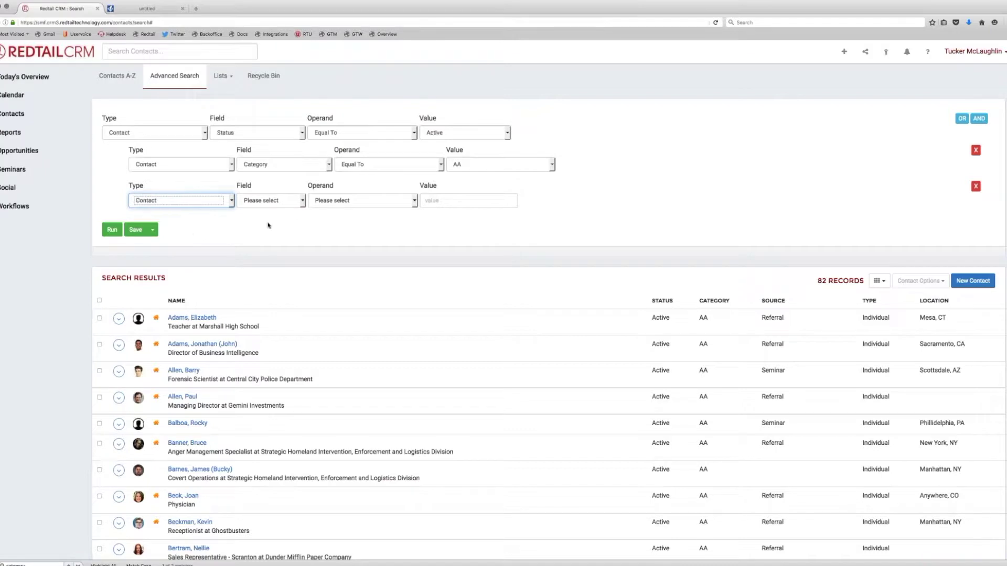
pyautogui.click(275, 202)
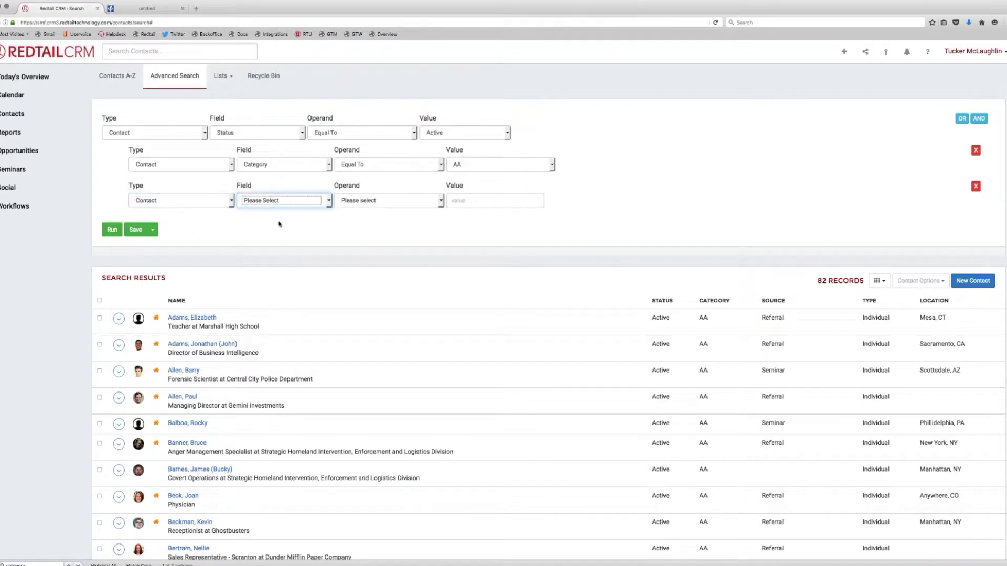
pyautogui.click(271, 318)
pyautogui.click(362, 205)
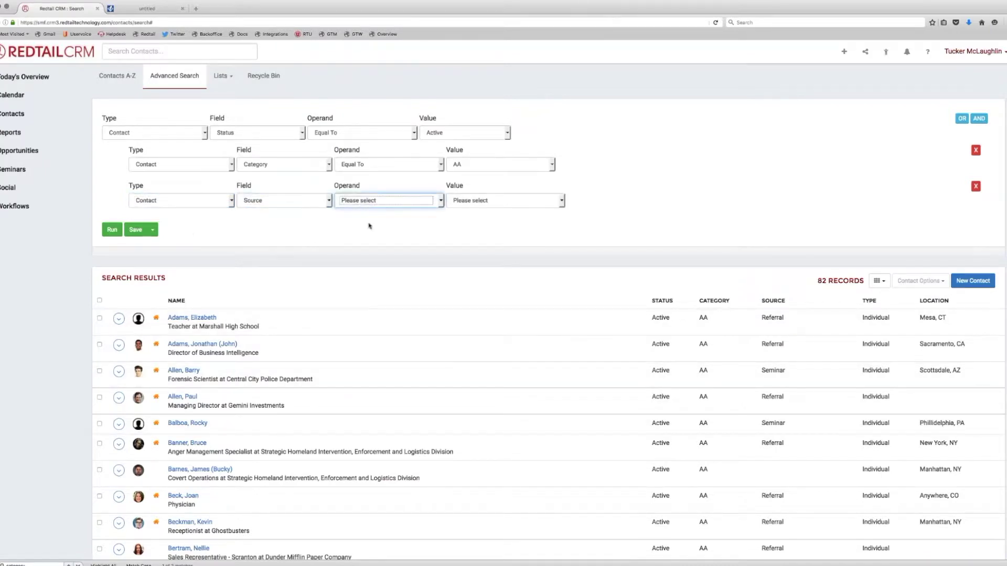
pyautogui.click(393, 224)
pyautogui.click(479, 203)
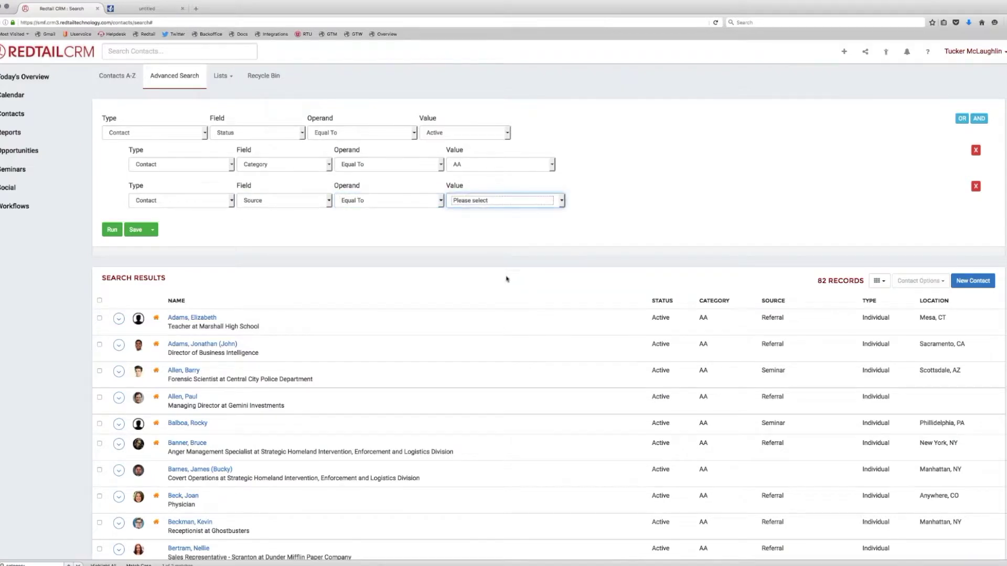
pyautogui.click(506, 279)
pyautogui.click(111, 230)
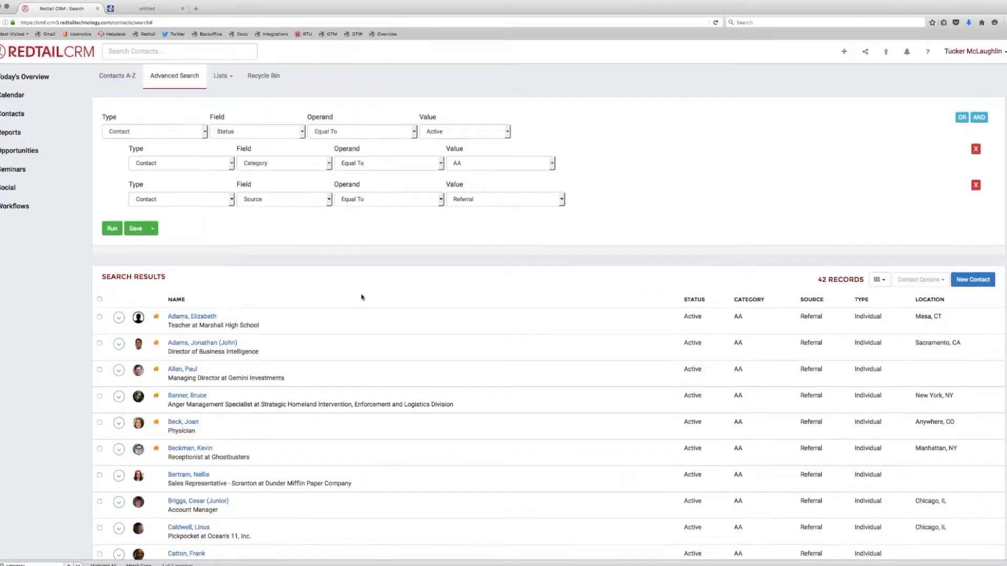
pyautogui.scroll(-3, 361, 297)
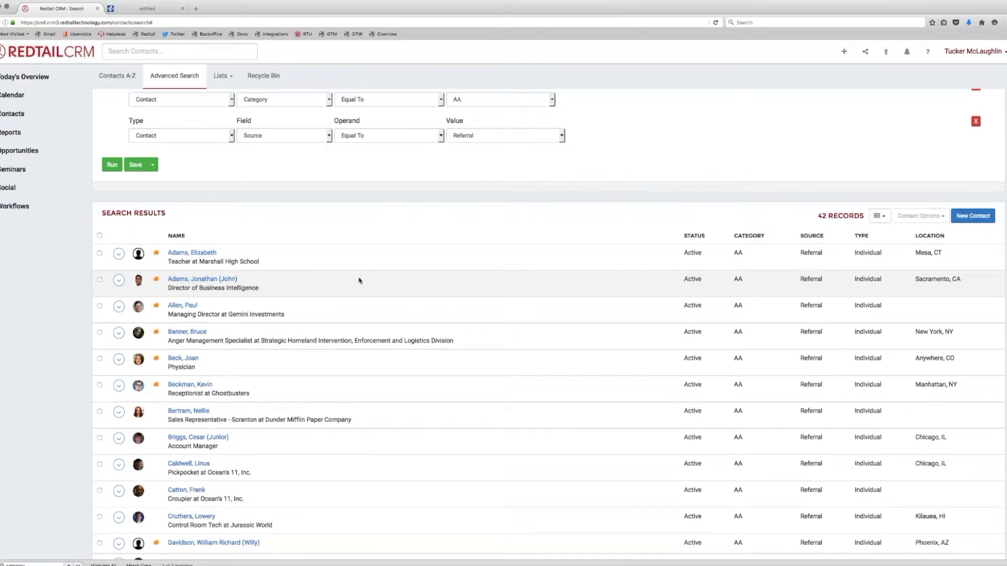
pyautogui.scroll(-10, 474, 322)
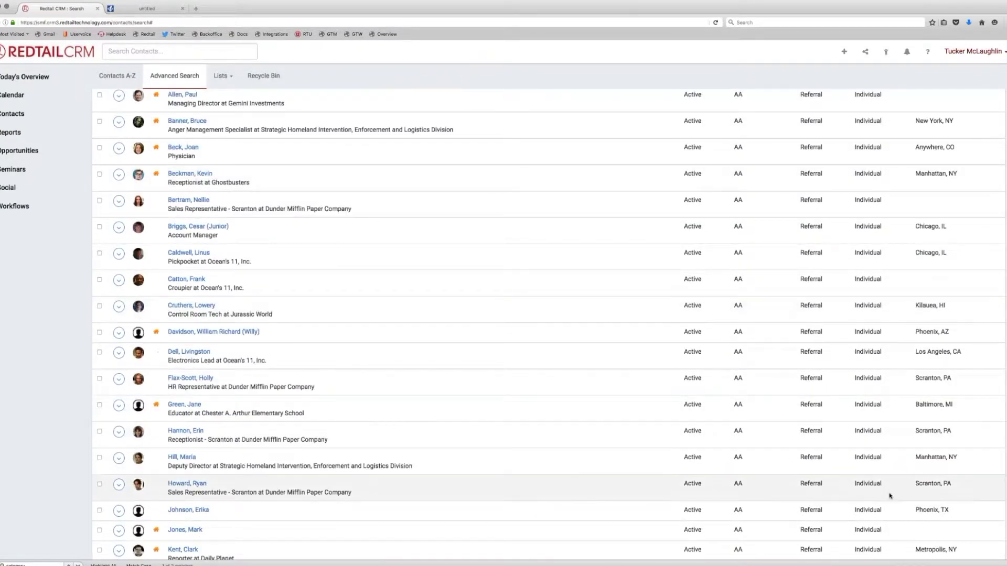
pyautogui.scroll(-7, 946, 393)
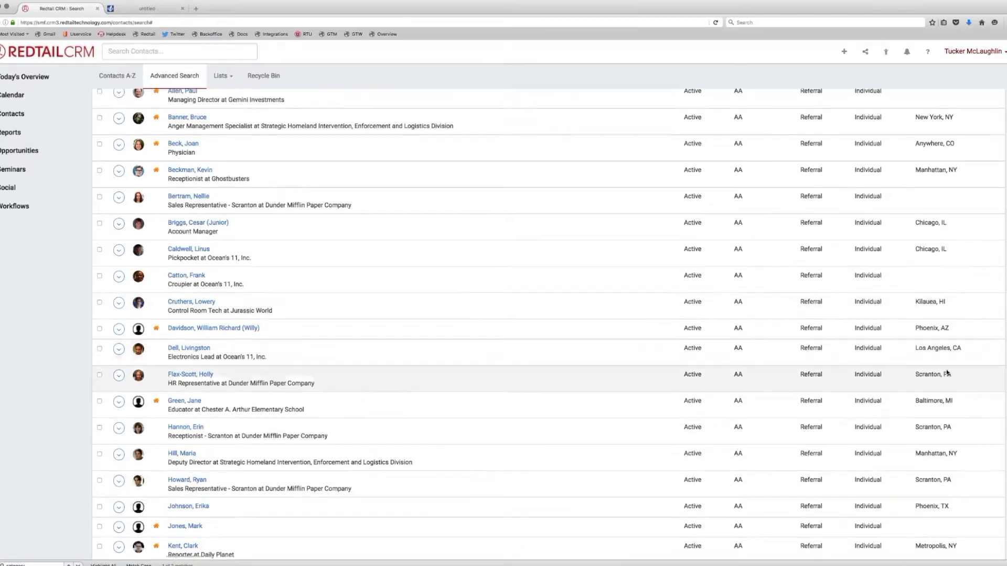
pyautogui.scroll(13, 947, 393)
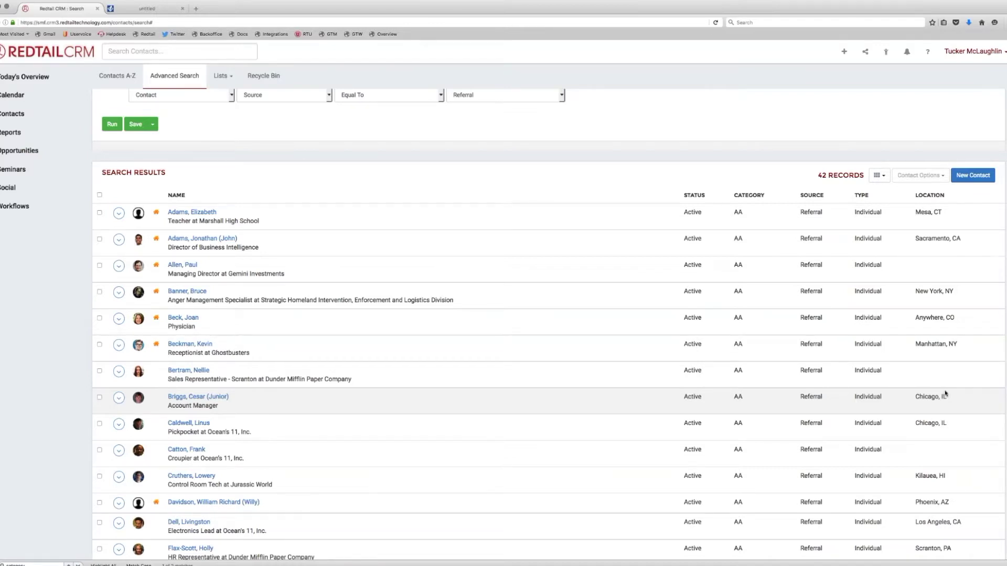
pyautogui.scroll(3, 933, 401)
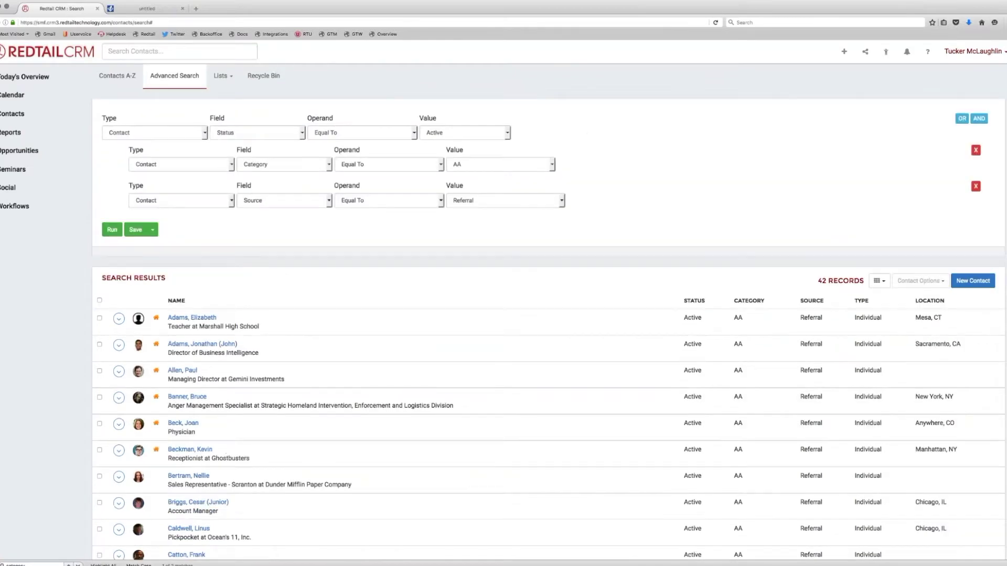
# Search the contacts by the client's first name and open the Marshall High School history teacher's record to view the contact details
pyautogui.click(229, 56)
pyautogui.write('henry')
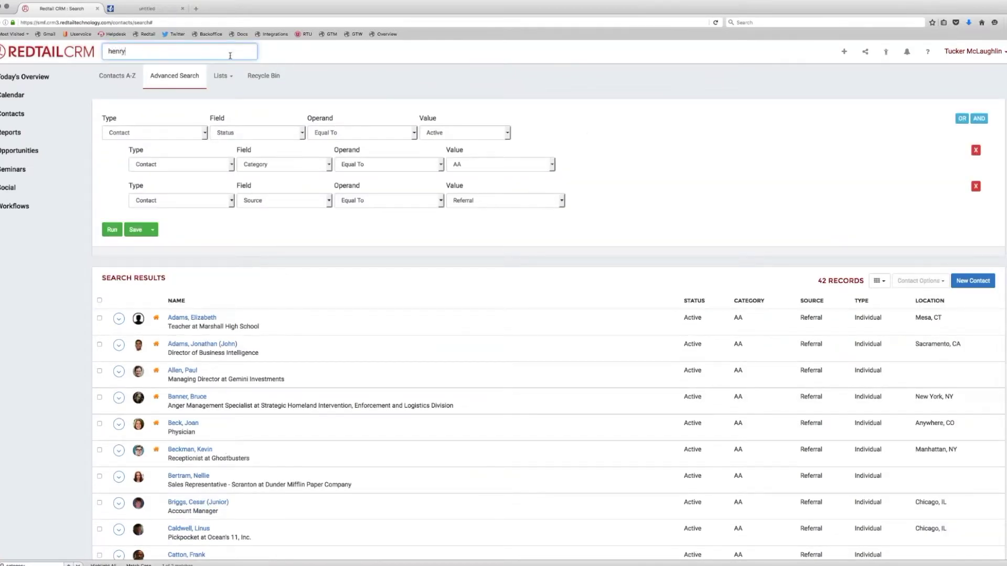
pyautogui.press('Return')
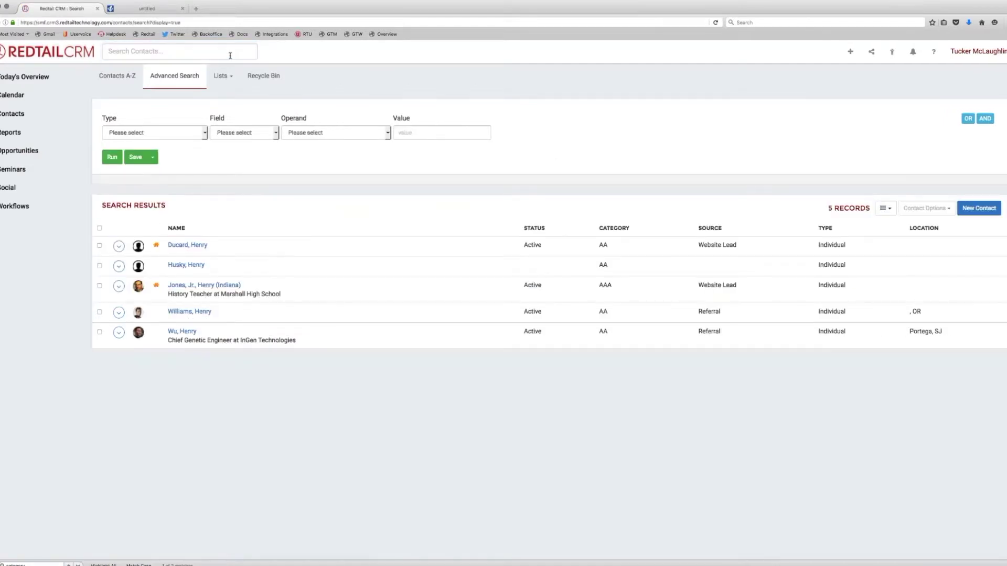
pyautogui.click(230, 288)
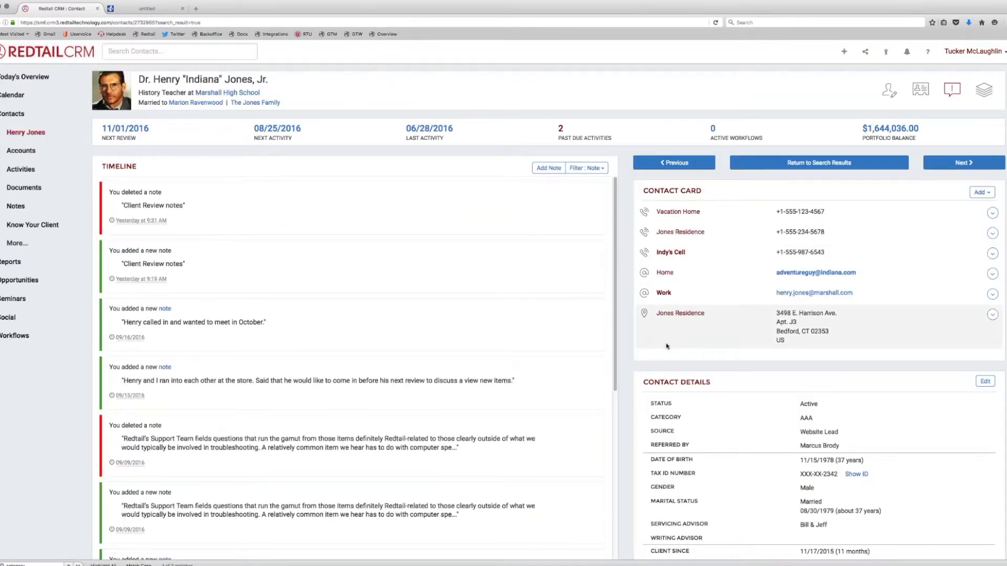
pyautogui.scroll(-1, 658, 349)
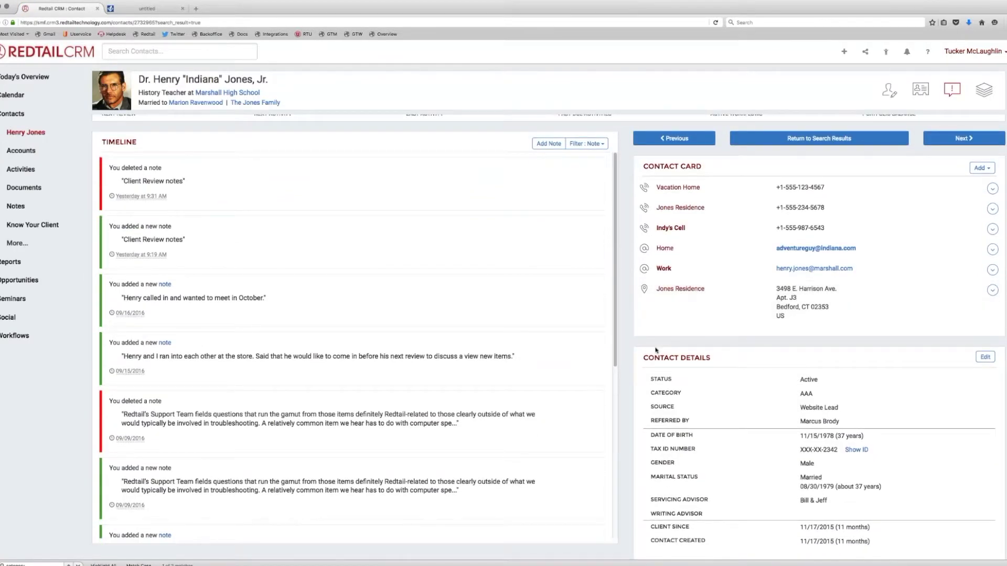
pyautogui.scroll(1, 637, 343)
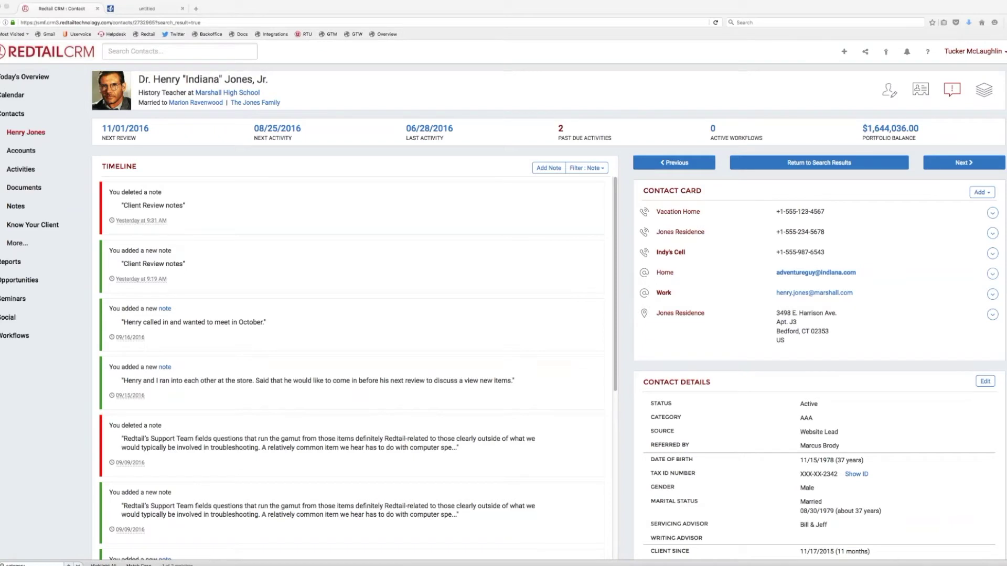
pyautogui.click(617, 420)
pyautogui.moveTo(618, 420); pyautogui.dragTo(620, 250)
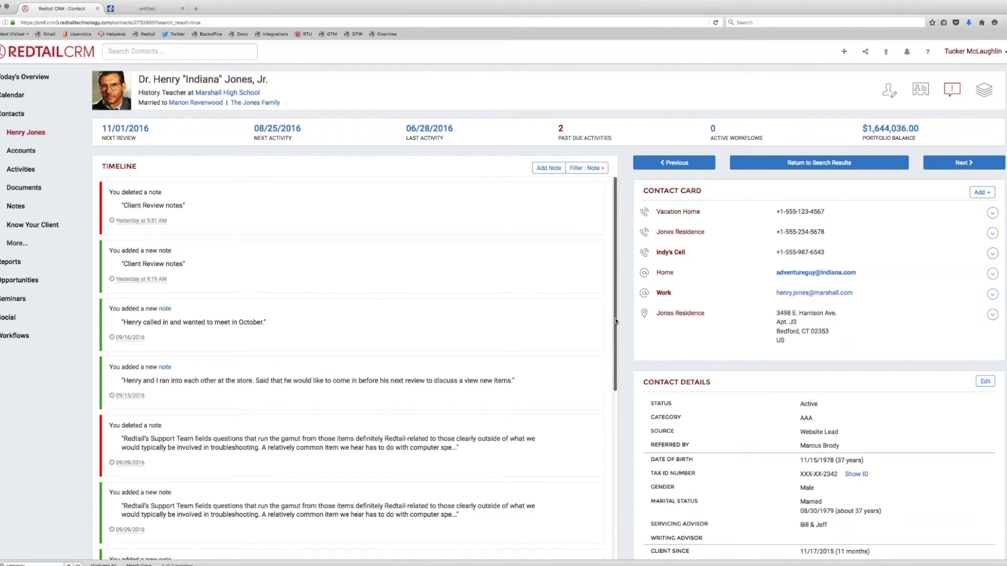
pyautogui.scroll(-3, 619, 318)
pyautogui.scroll(3, 624, 316)
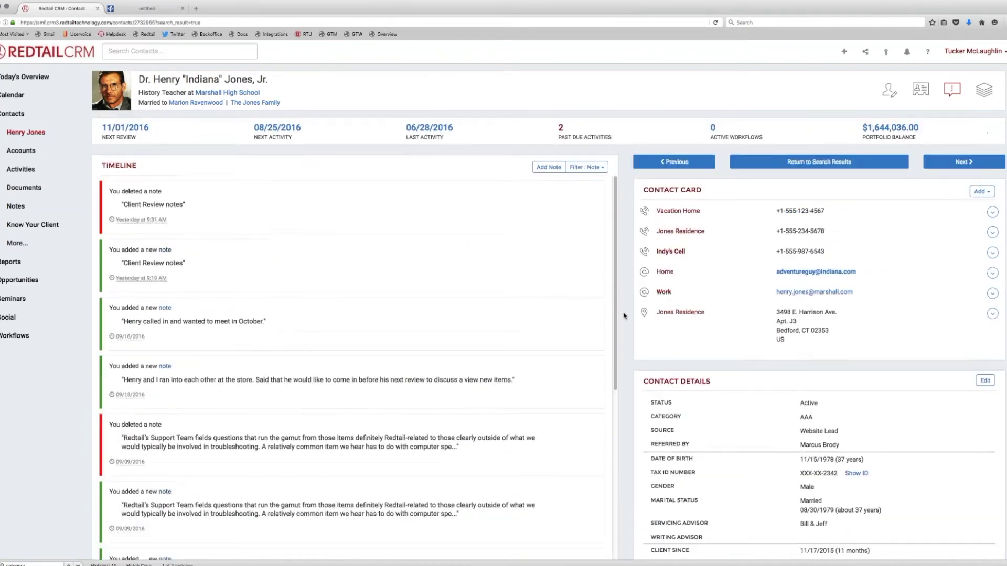